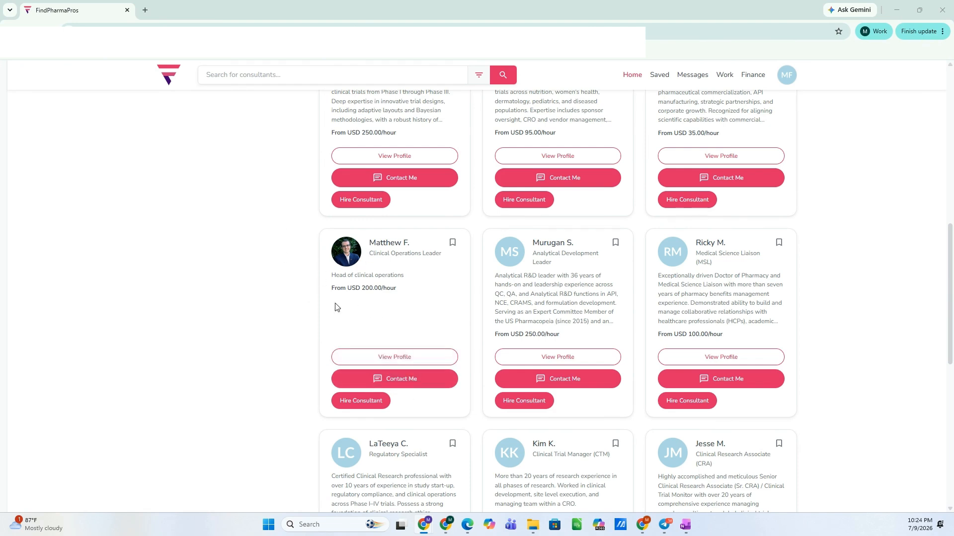
Start a hire offer for the clinical operations leader, titled "Head of Clin Ops" with the description "Lead my clin ops team,"
{"action": "left_click", "coordinate": [360, 402]}
{"action": "left_click", "coordinate": [346, 261]}
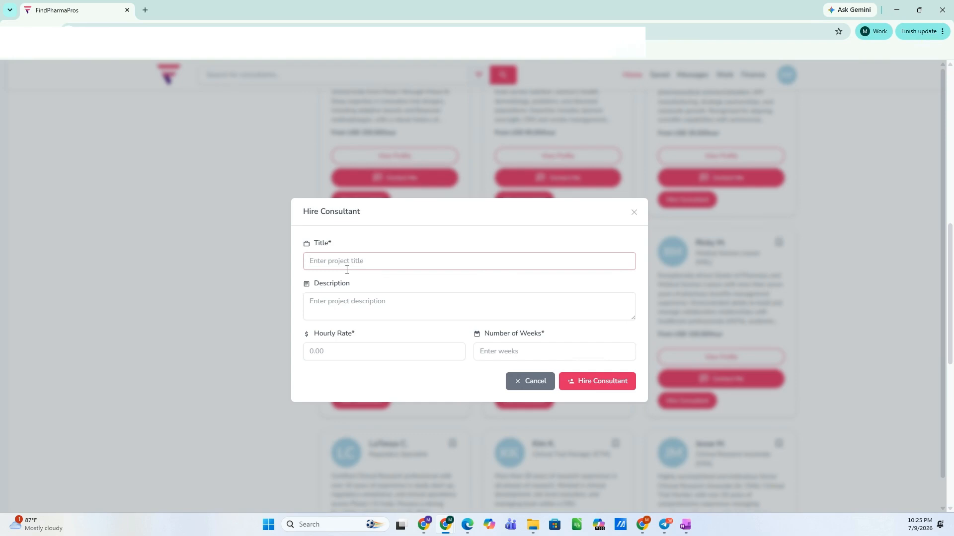
{"action": "type", "text": "Head of Clin Ops"}
{"action": "key", "text": "Tab"}
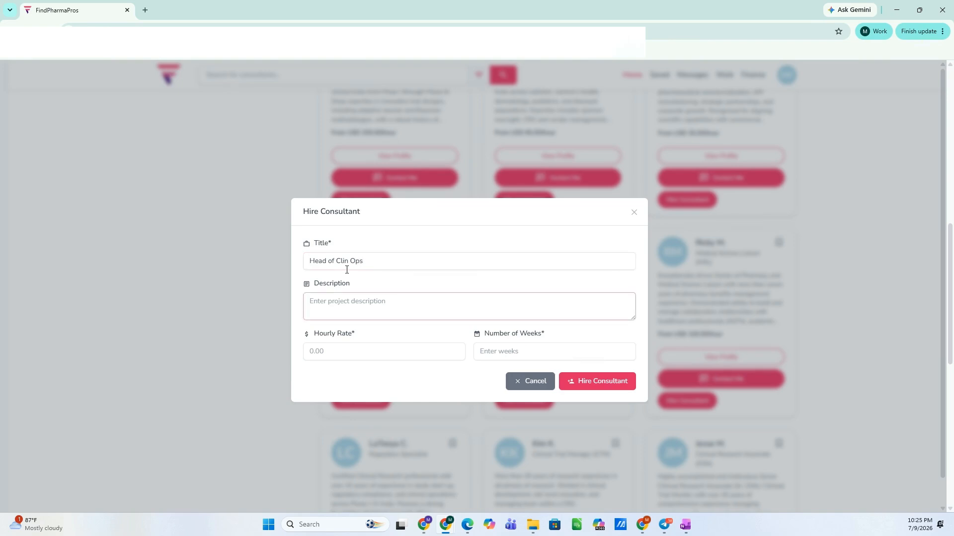
{"action": "type", "text": "Lead my clin ops team,"}
Set the offer's hourly rate to 300 and its duration to 52 weeks, and submit the hire offer
{"action": "left_click", "coordinate": [346, 353]}
{"action": "type", "text": "300"}
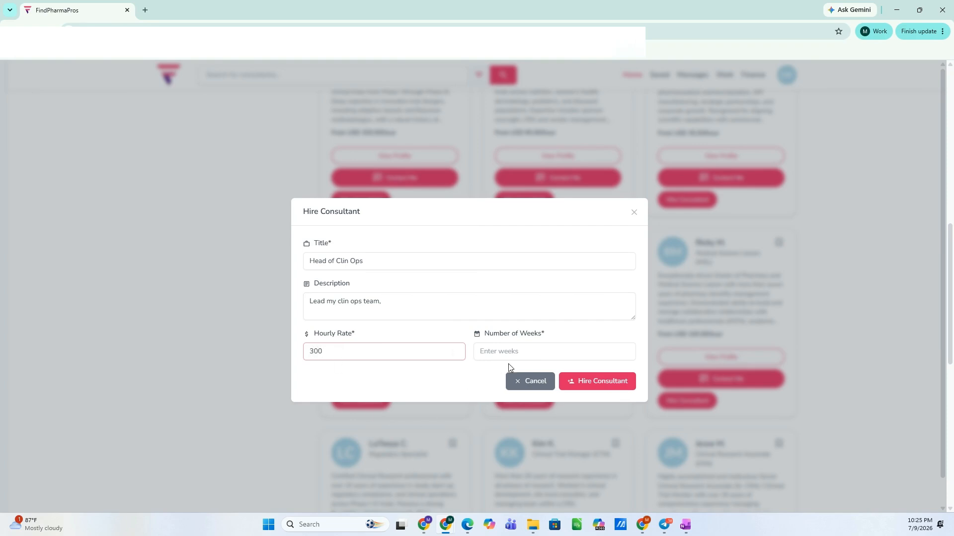
{"action": "left_click", "coordinate": [518, 351]}
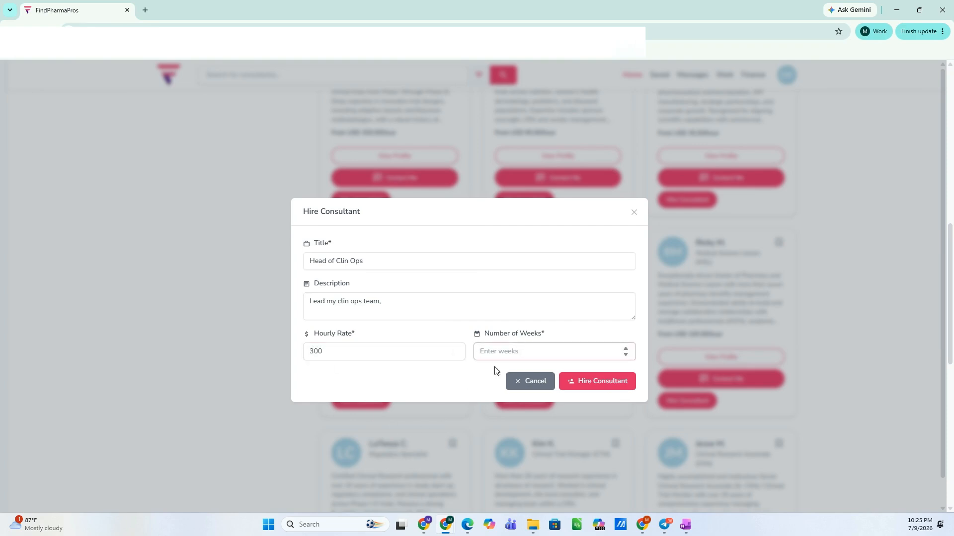
{"action": "type", "text": "52"}
{"action": "left_click", "coordinate": [582, 380]}
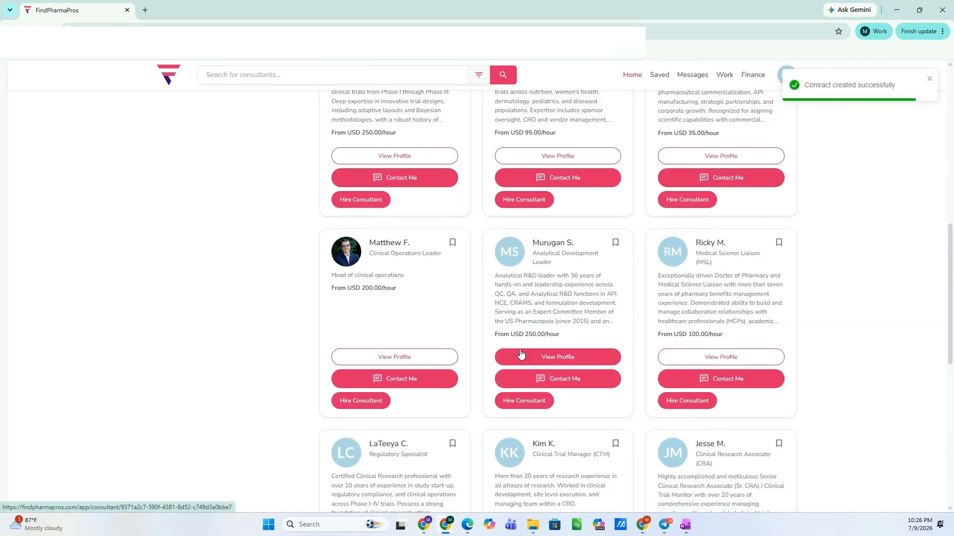
Go to the client's work contracts and review the row of the new Head of Clin Ops contract
{"action": "scroll", "coordinate": [770, 173], "scroll_direction": "up", "scroll_amount": 14}
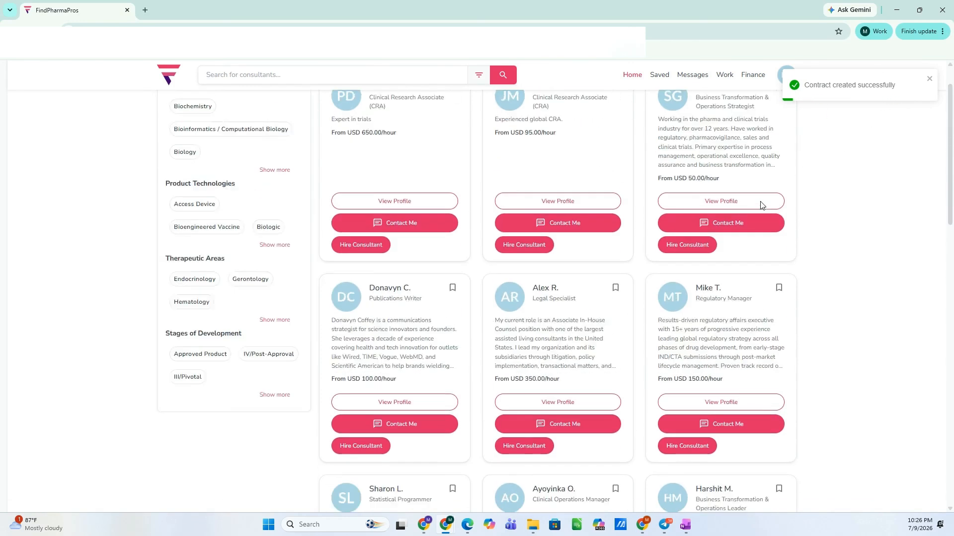
{"action": "left_click", "coordinate": [726, 75]}
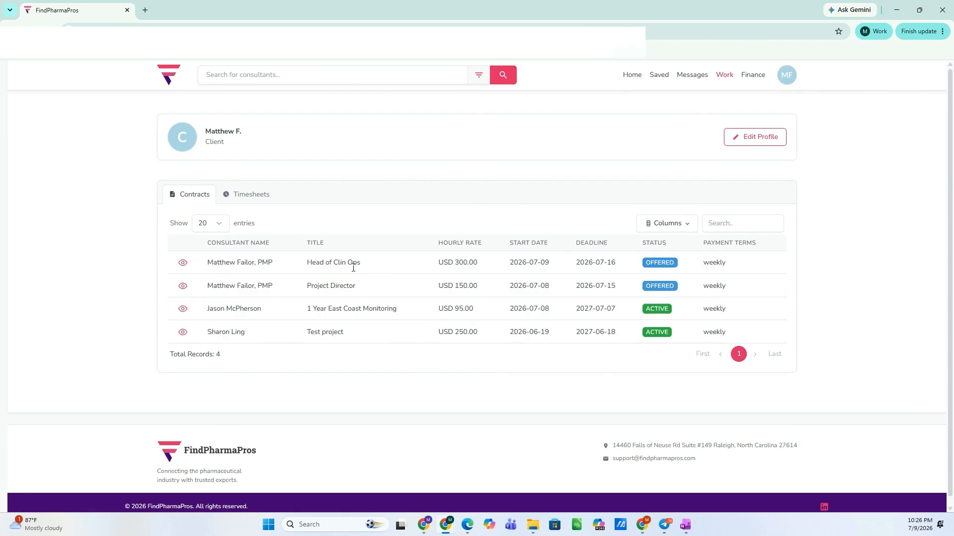
{"action": "left_click_drag", "start_coordinate": [234, 267], "coordinate": [359, 263]}
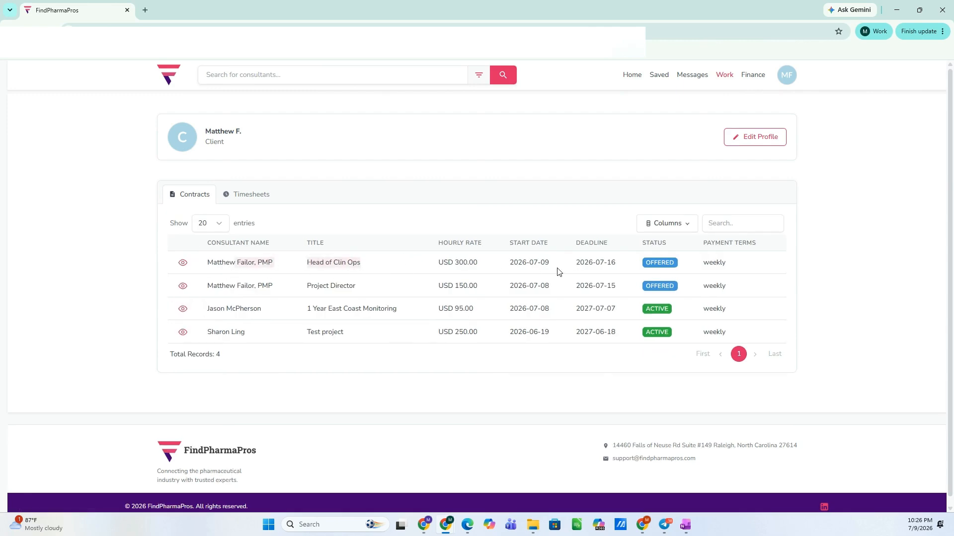
{"action": "left_click", "coordinate": [575, 271]}
{"action": "left_click_drag", "start_coordinate": [575, 272], "coordinate": [224, 260]}
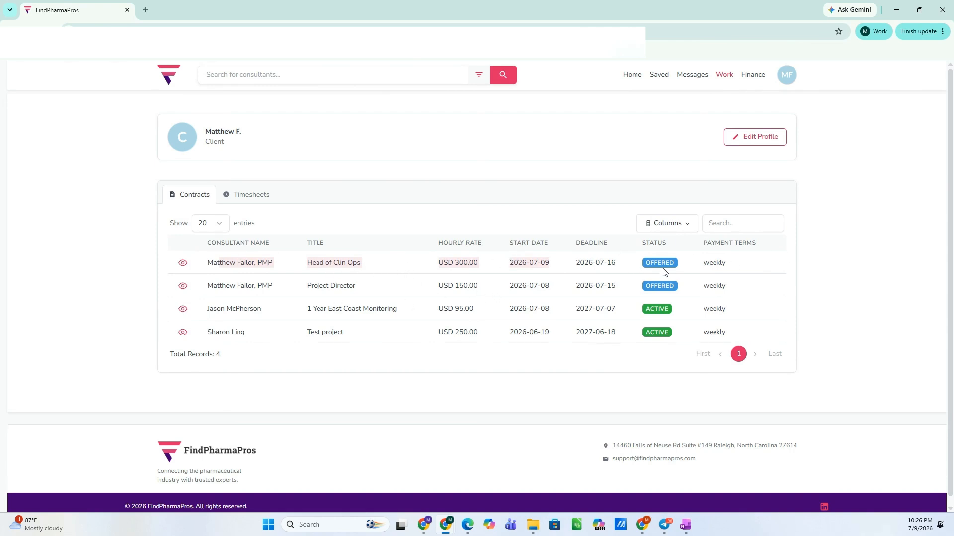
{"action": "left_click", "coordinate": [721, 272]}
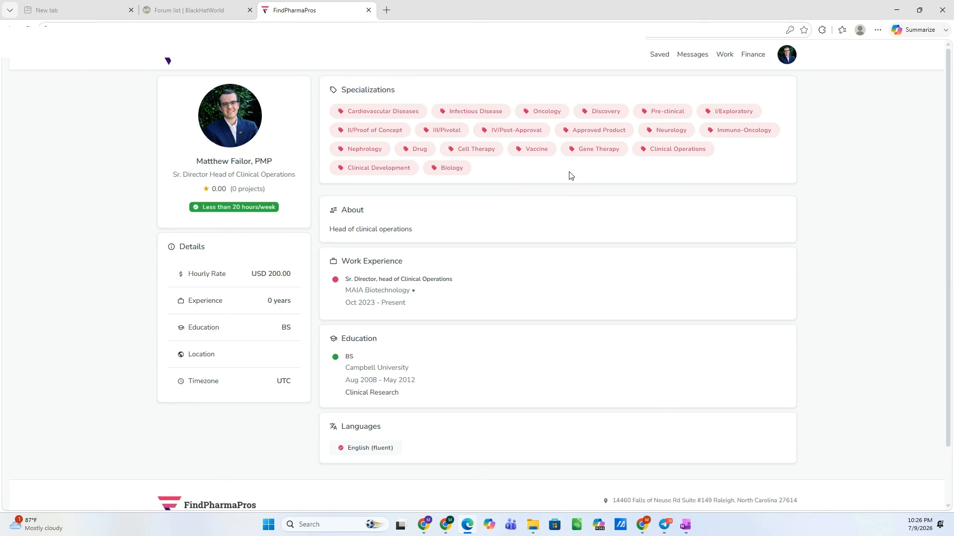
In the consultant account, go to the work contracts and open the details of the Head of Clin Ops offer
{"action": "scroll", "coordinate": [495, 237], "scroll_direction": "down", "scroll_amount": 2}
{"action": "scroll", "coordinate": [530, 283], "scroll_direction": "up", "scroll_amount": 2}
{"action": "left_click", "coordinate": [721, 55]}
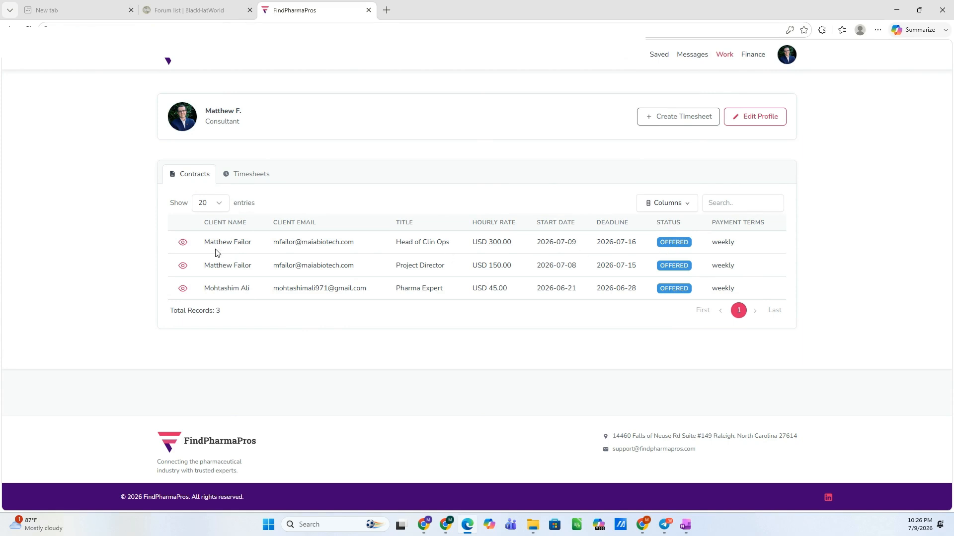
{"action": "left_click_drag", "start_coordinate": [353, 245], "coordinate": [269, 244]}
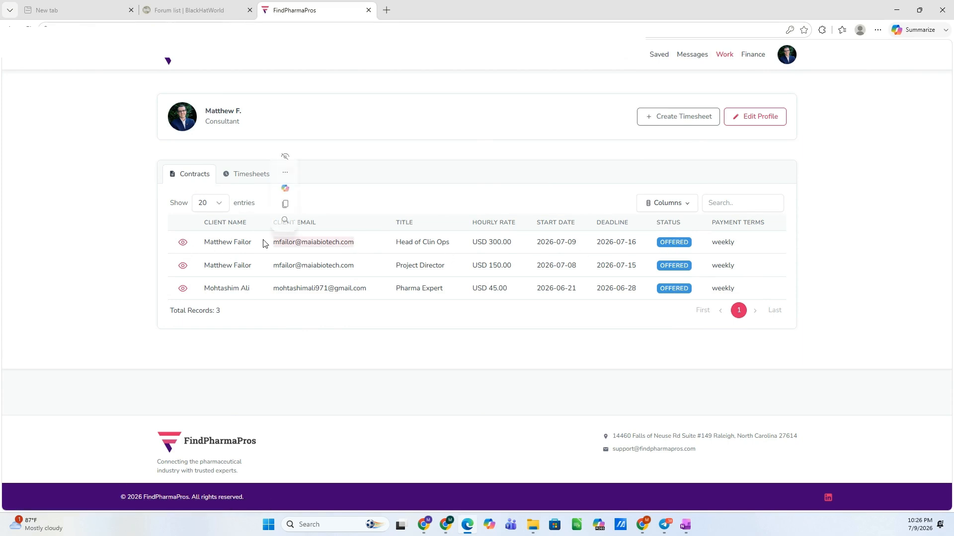
{"action": "left_click", "coordinate": [183, 247]}
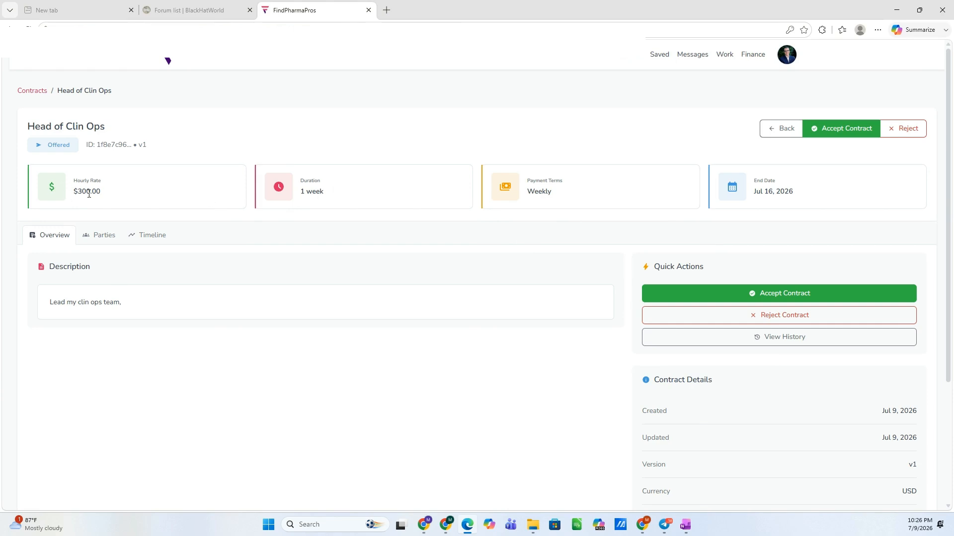
Review the offer's hourly rate, the parties involved and the overview
{"action": "left_click_drag", "start_coordinate": [122, 190], "coordinate": [73, 192]}
{"action": "left_click", "coordinate": [97, 235]}
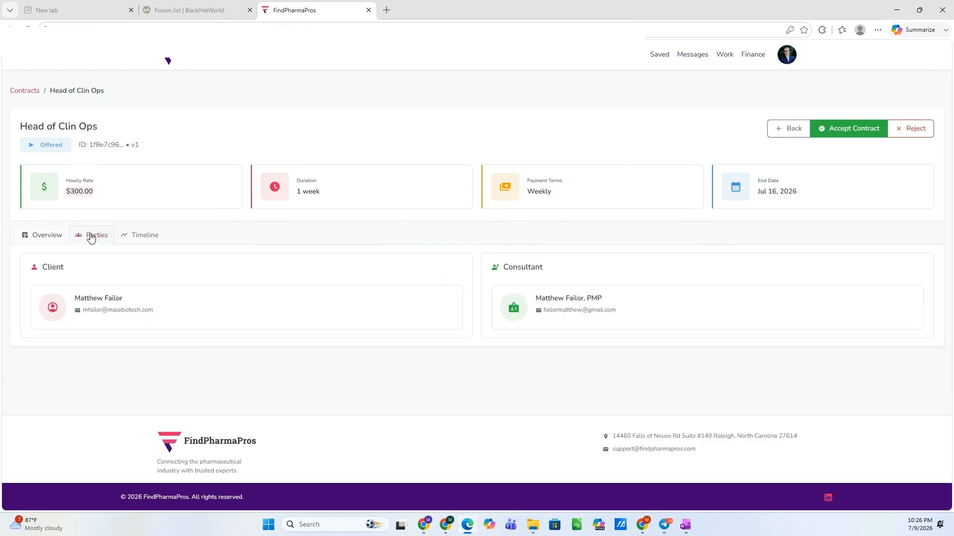
{"action": "left_click", "coordinate": [157, 245]}
{"action": "left_click", "coordinate": [54, 240]}
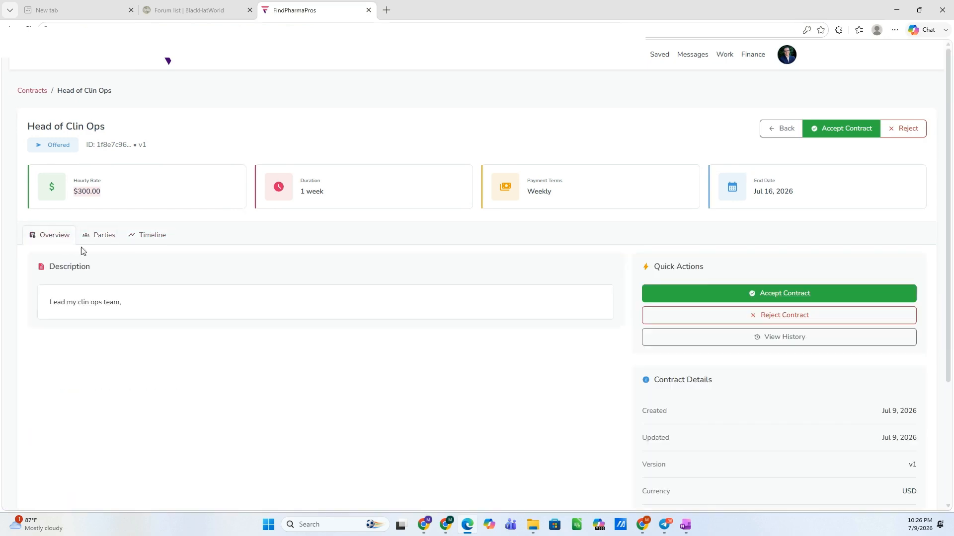
Accept the Head of Clin Ops contract, confirm the acceptance, and look over the contract page
{"action": "left_click", "coordinate": [746, 297]}
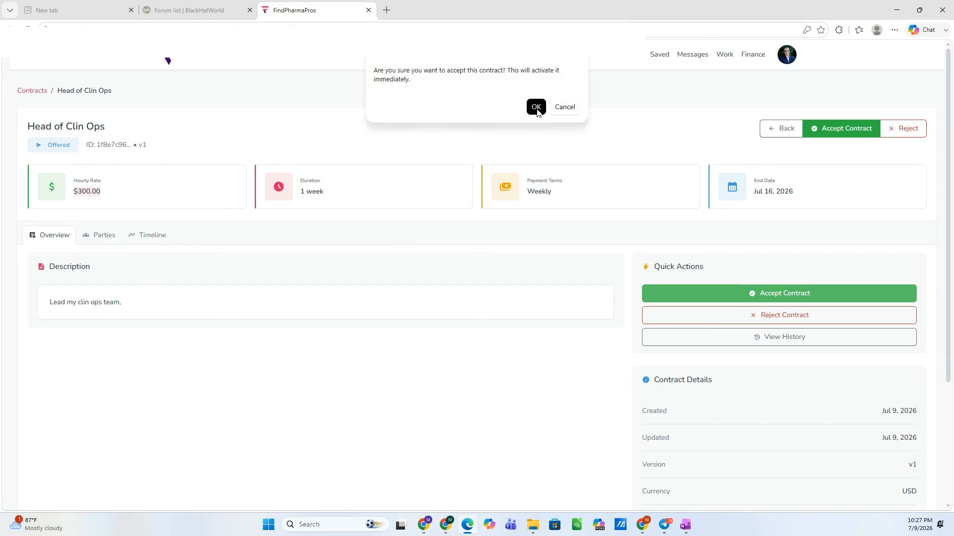
{"action": "left_click", "coordinate": [536, 107]}
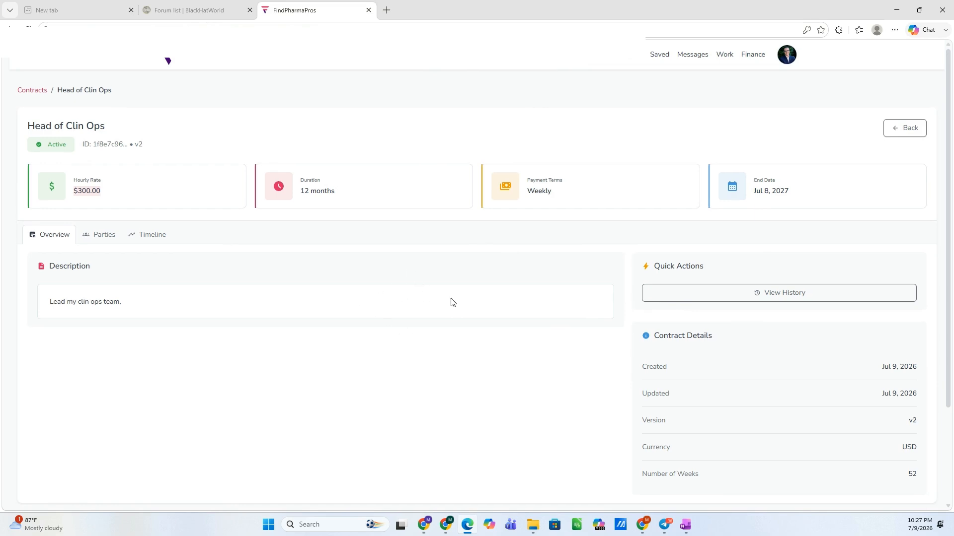
{"action": "scroll", "coordinate": [423, 329], "scroll_direction": "down", "scroll_amount": 3}
{"action": "scroll", "coordinate": [424, 328], "scroll_direction": "up", "scroll_amount": 3}
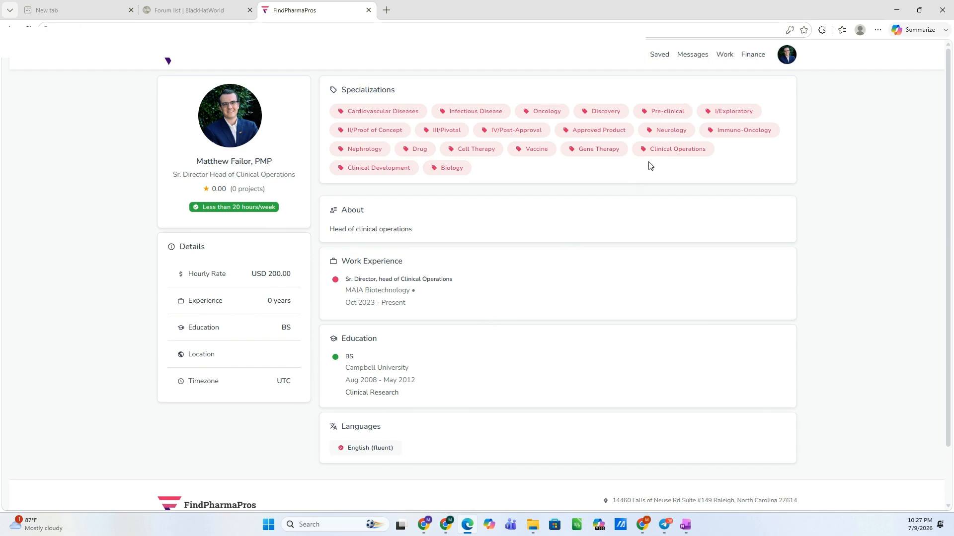
Check the accepted Head of Clin Ops contract in the consultant's work contracts, and open the timesheets list
{"action": "left_click", "coordinate": [725, 59]}
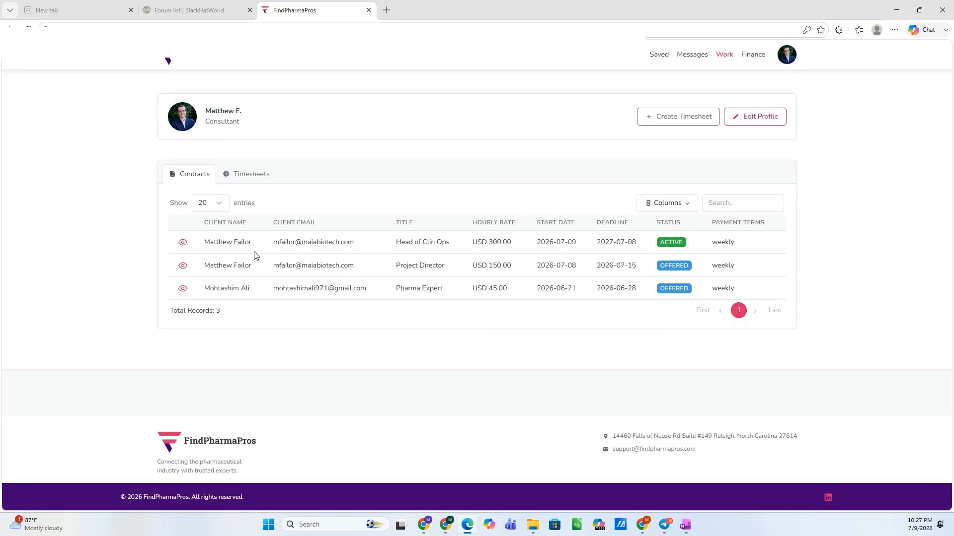
{"action": "left_click_drag", "start_coordinate": [208, 242], "coordinate": [619, 244]}
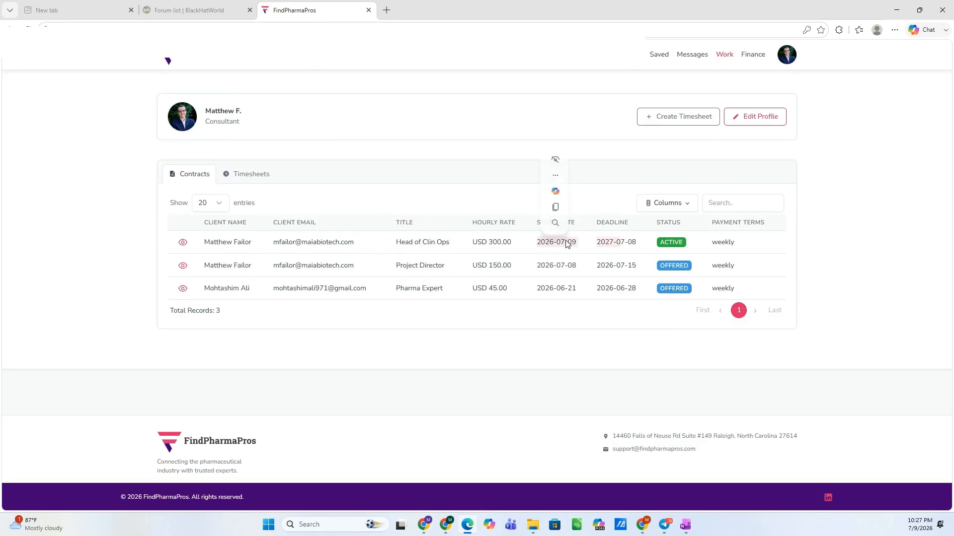
{"action": "left_click", "coordinate": [258, 179]}
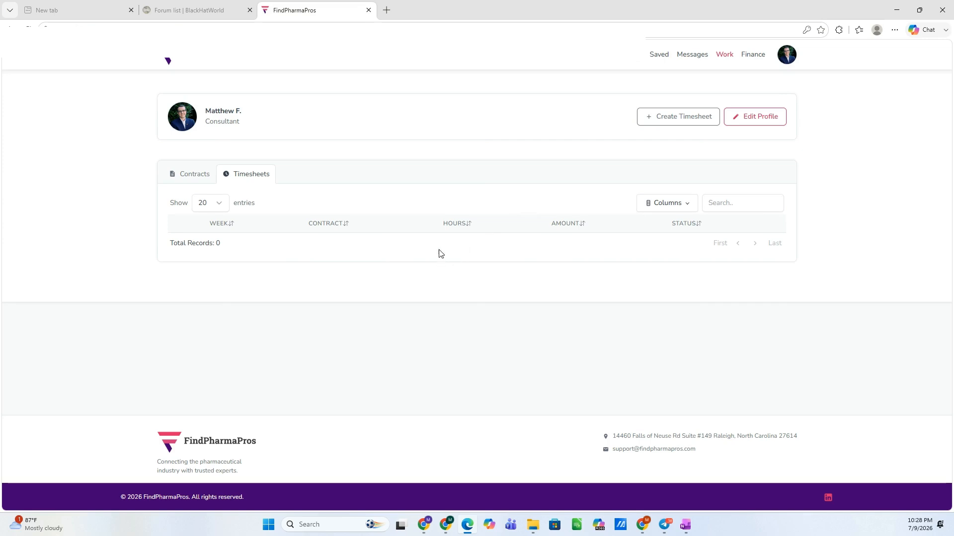
Create a timesheet for the active Head of Clin Ops contract with the week start date 07/13/2026
{"action": "left_click", "coordinate": [669, 126]}
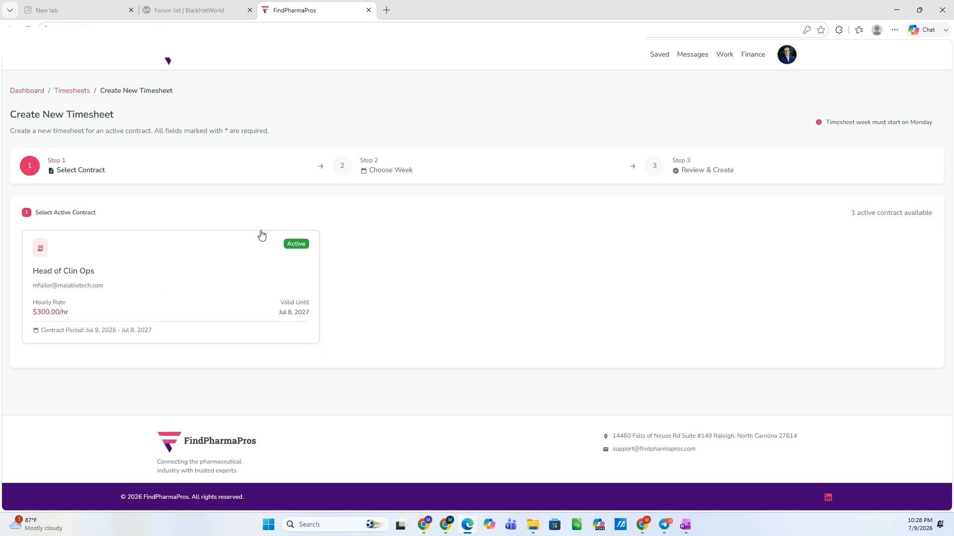
{"action": "left_click", "coordinate": [175, 279]}
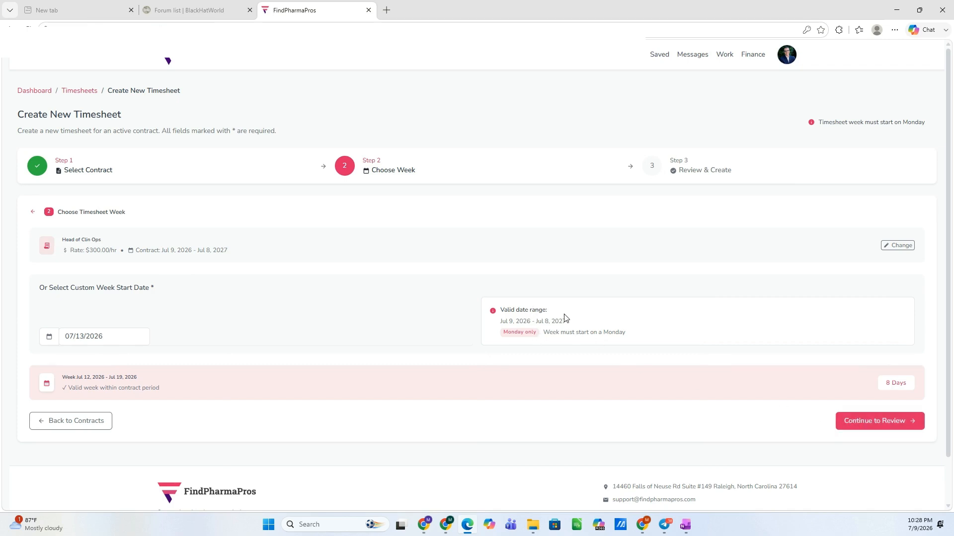
{"action": "left_click_drag", "start_coordinate": [575, 326], "coordinate": [496, 325]}
{"action": "left_click", "coordinate": [543, 329]}
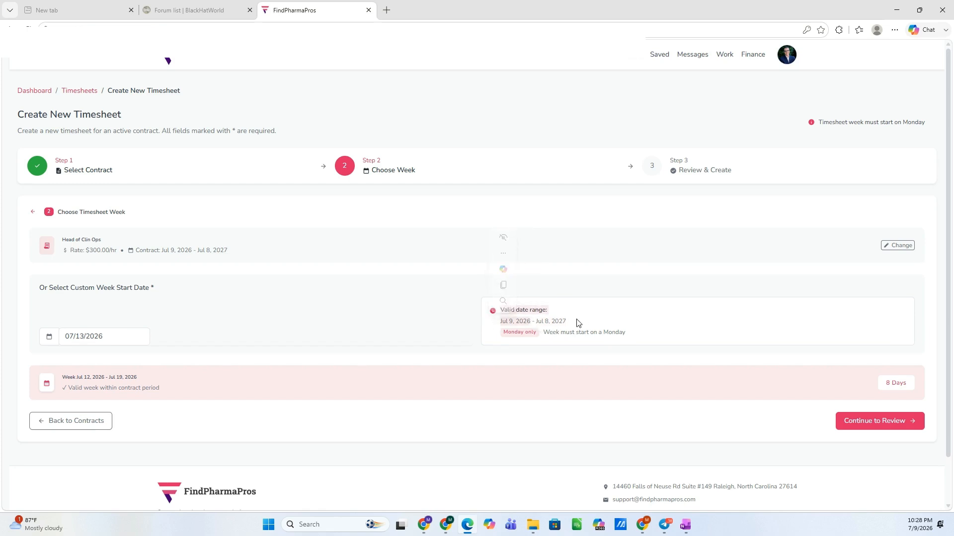
{"action": "left_click_drag", "start_coordinate": [575, 324], "coordinate": [545, 325]}
{"action": "left_click", "coordinate": [287, 334]}
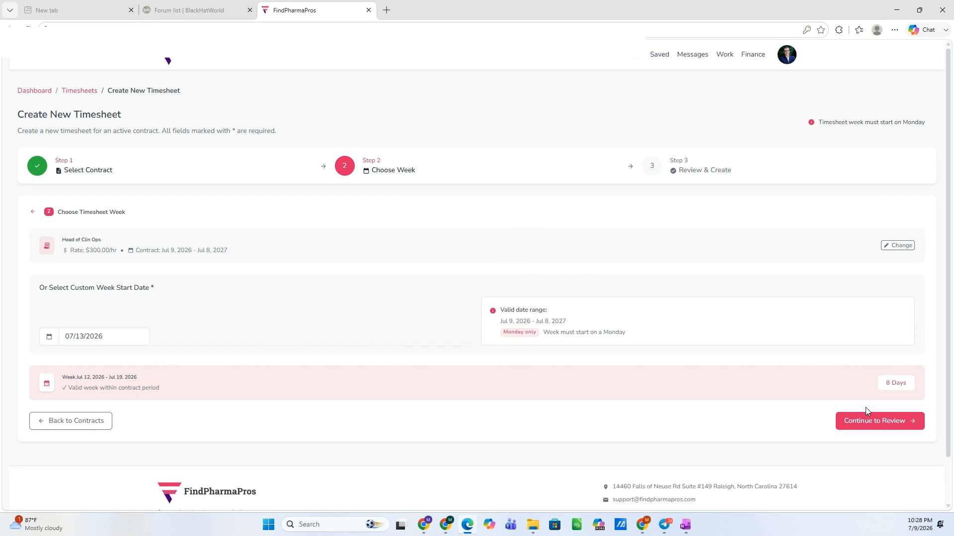
{"action": "left_click", "coordinate": [873, 421]}
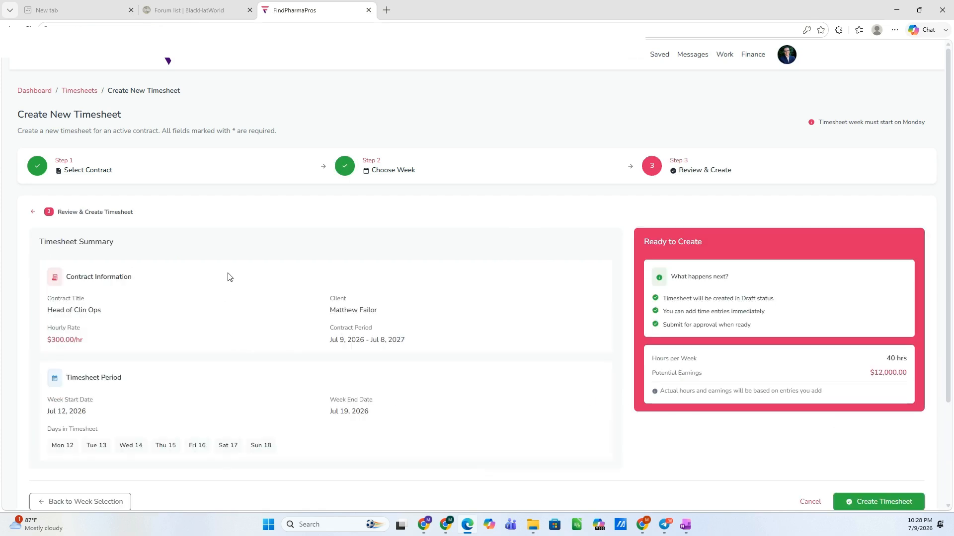
{"action": "scroll", "coordinate": [234, 275], "scroll_direction": "down", "scroll_amount": 3}
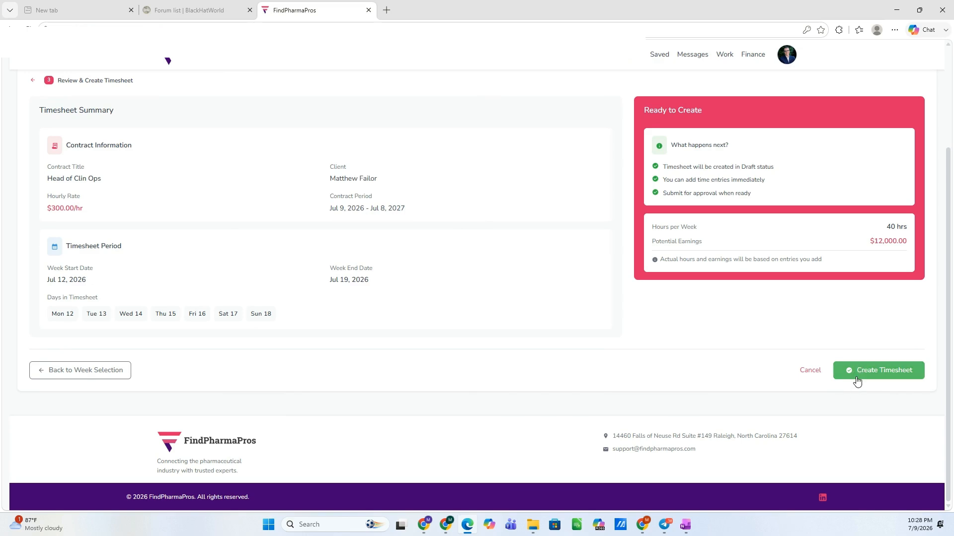
{"action": "left_click", "coordinate": [856, 373]}
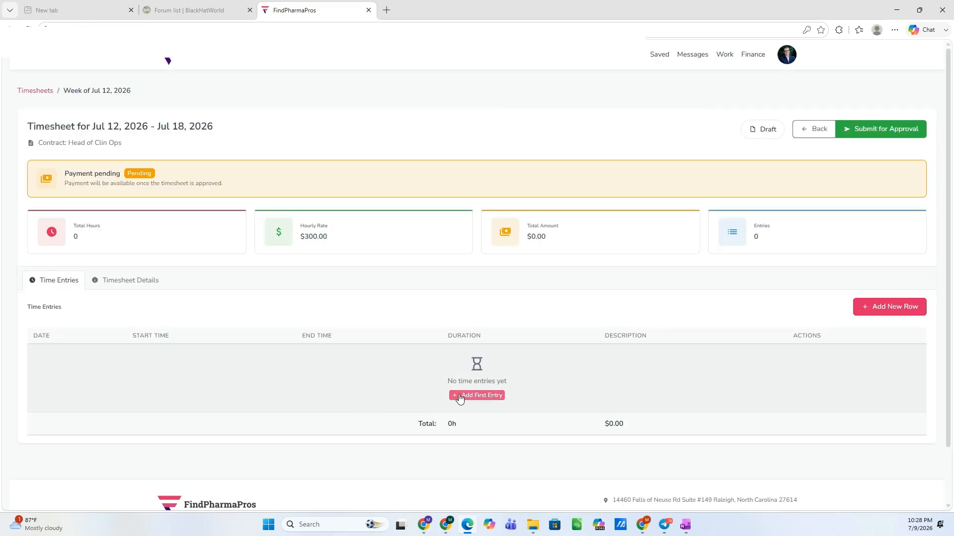
Add a first time entry dated 07/13/2026, keeping the hours from 09:00 AM to 05:00 PM
{"action": "left_click", "coordinate": [460, 396]}
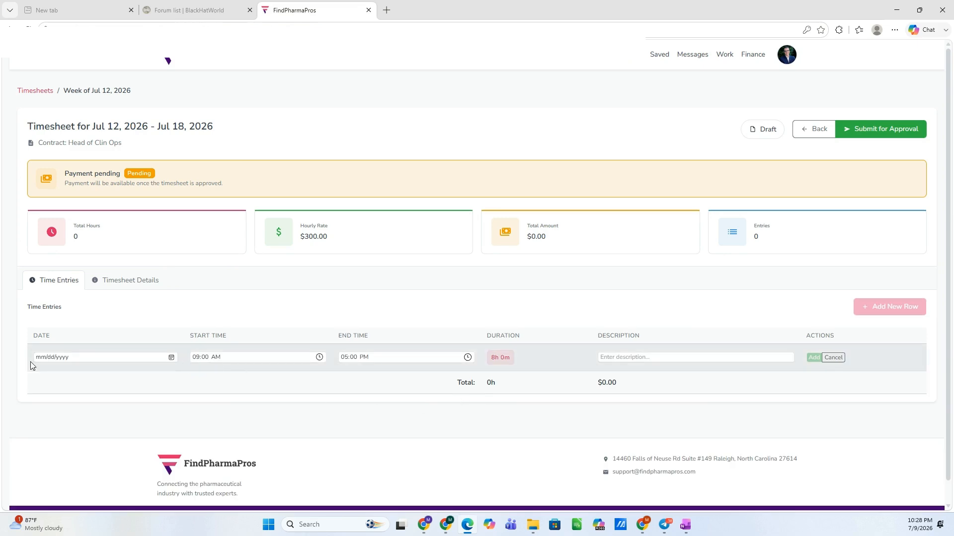
{"action": "left_click", "coordinate": [172, 357]}
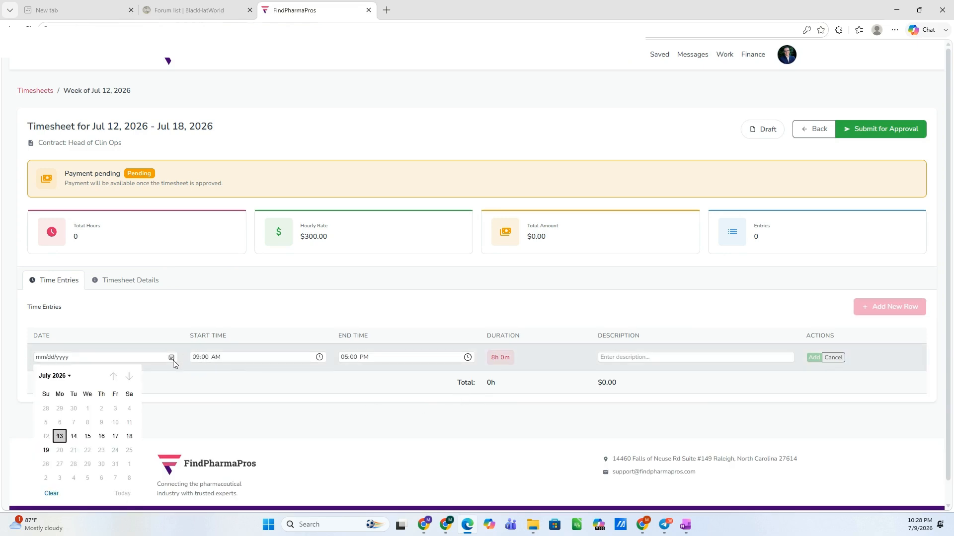
{"action": "left_click", "coordinate": [60, 437]}
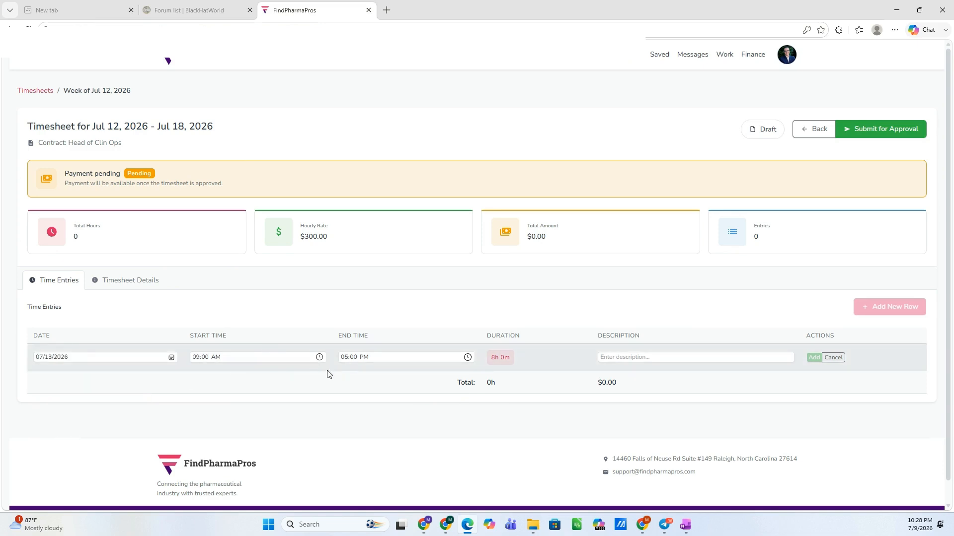
{"action": "left_click", "coordinate": [383, 360]}
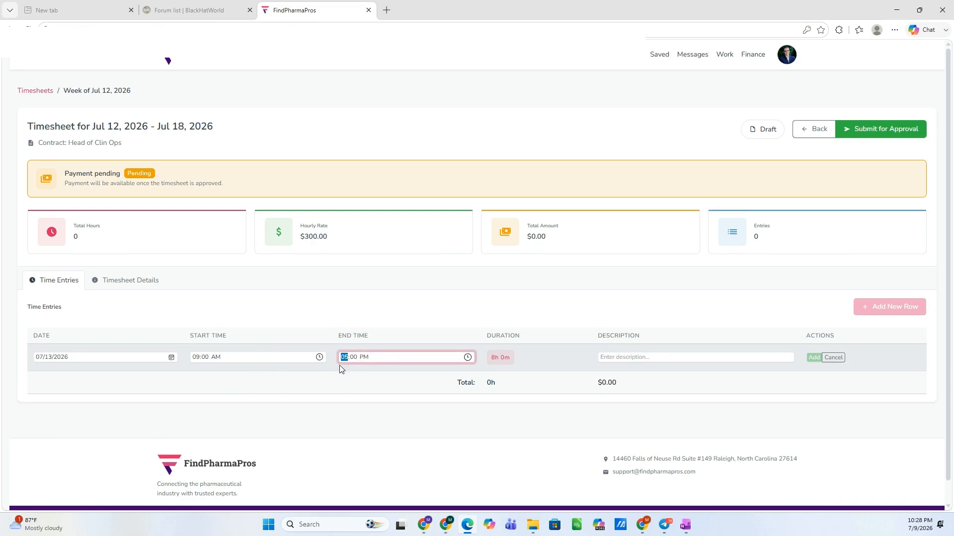
{"action": "left_click", "coordinate": [646, 356]}
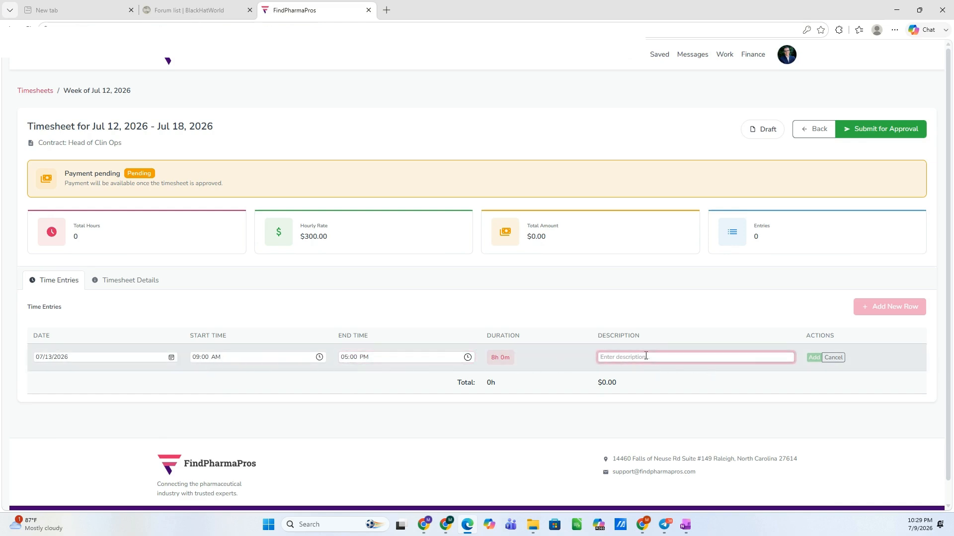
{"action": "type", "text": "Project Meetin"}
{"action": "key", "text": "BackSpace"}
{"action": "key", "text": "BackSpace"}
{"action": "key", "text": "BackSpace"}
{"action": "key", "text": "BackSpace"}
{"action": "key", "text": "BackSpace"}
{"action": "key", "text": "BackSpace"}
{"action": "key", "text": "BackSpace"}
{"action": "key", "text": "BackSpace"}
{"action": "key", "text": "BackSpace"}
{"action": "key", "text": "BackSpace"}
{"action": "key", "text": "BackSpace"}
{"action": "key", "text": "BackSpace"}
{"action": "key", "text": "BackSpace"}
{"action": "key", "text": "BackSpace"}
Describe the time entry as "-Project meetings, protocol development, and team building", correcting the misspelled "building", and add the entry to the timesheet
{"action": "type", "text": "-Project mee"}
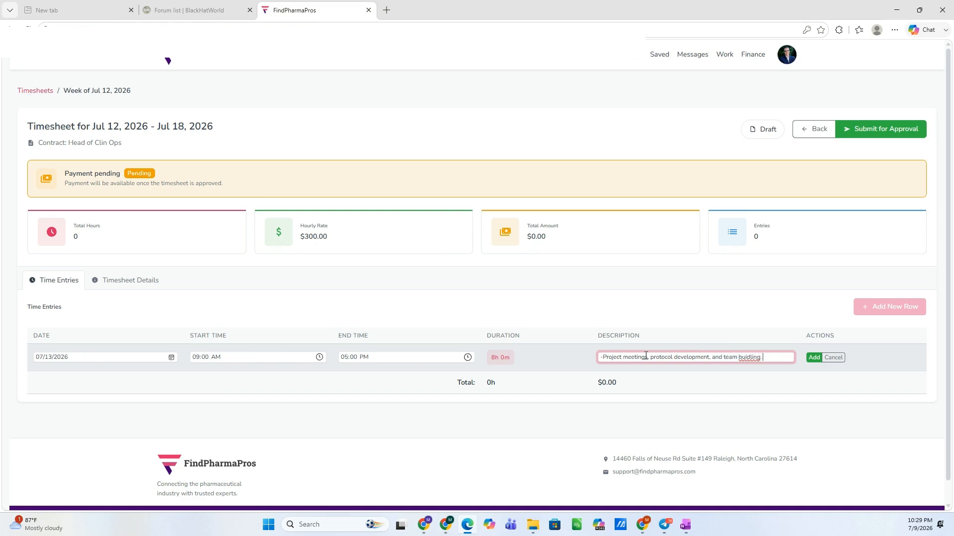
{"action": "right_click", "coordinate": [751, 356]}
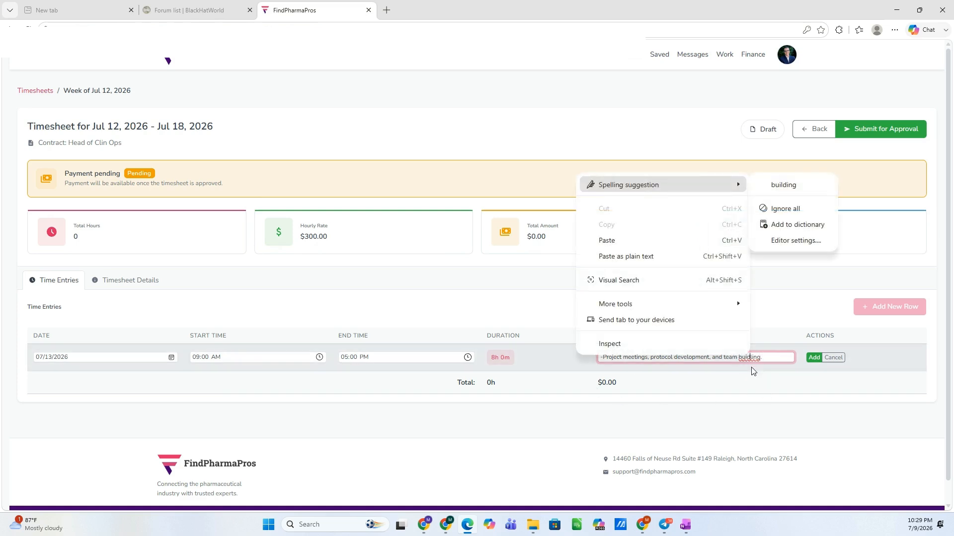
{"action": "left_click", "coordinate": [784, 185]}
{"action": "type", "text": "."}
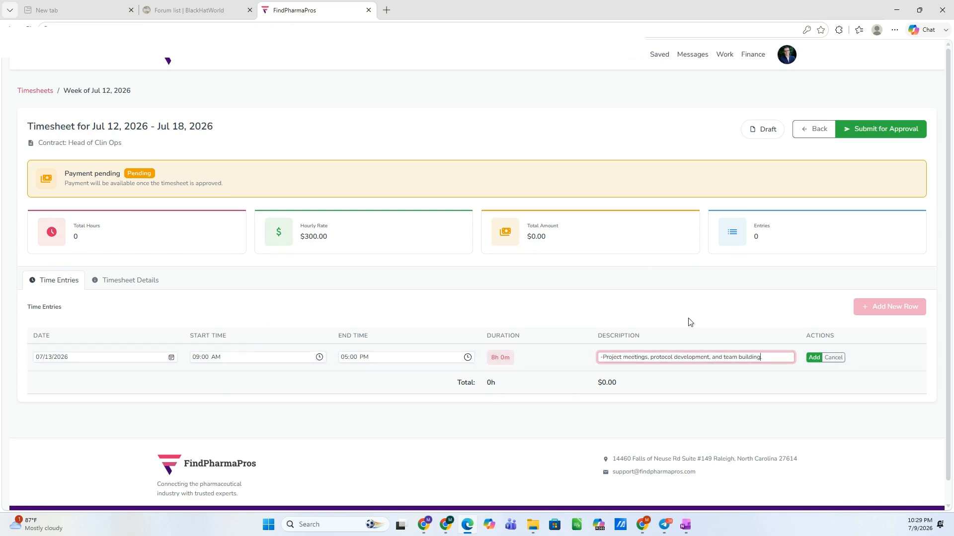
{"action": "left_click", "coordinate": [814, 358]}
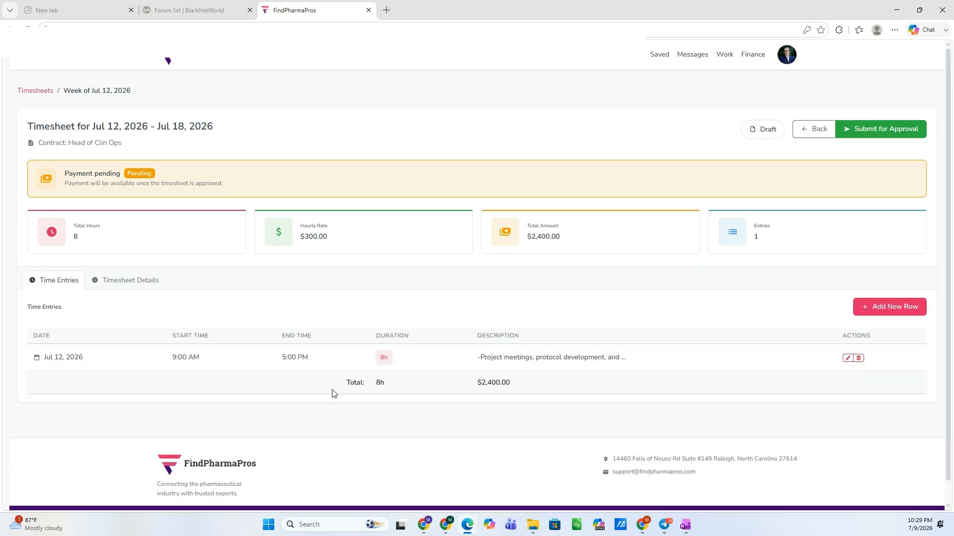
Review the saved time entry's date, hours and description, and check the timesheet details
{"action": "left_click_drag", "start_coordinate": [69, 357], "coordinate": [221, 356]}
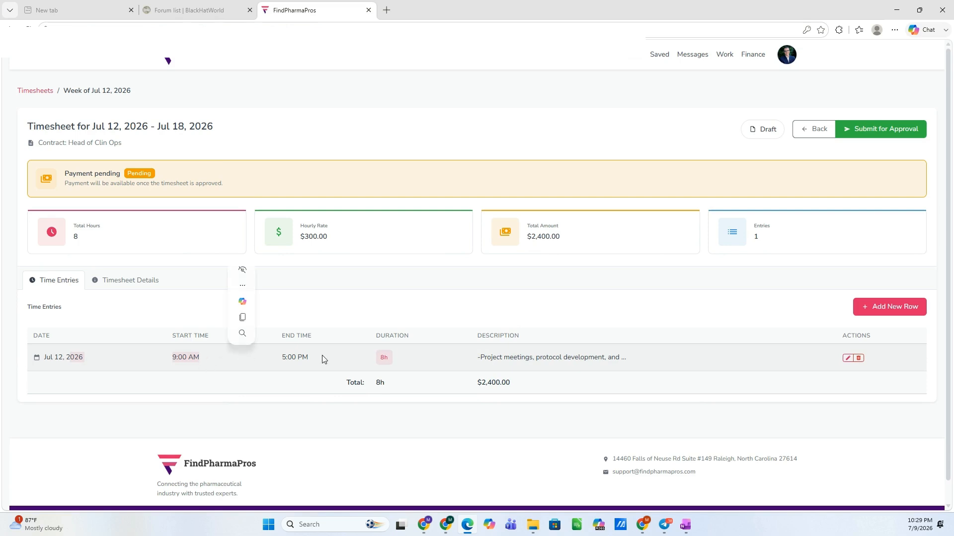
{"action": "left_click", "coordinate": [621, 357]}
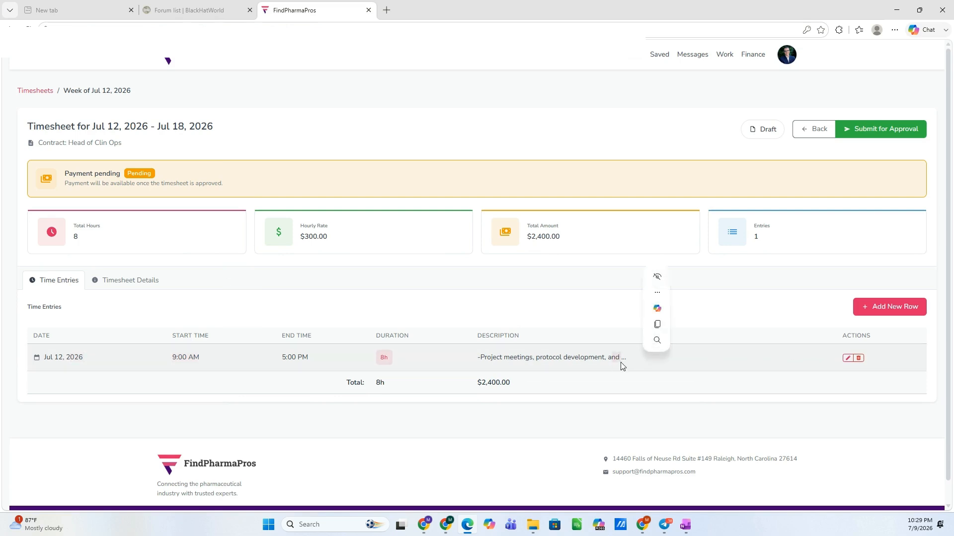
{"action": "left_click", "coordinate": [114, 282]}
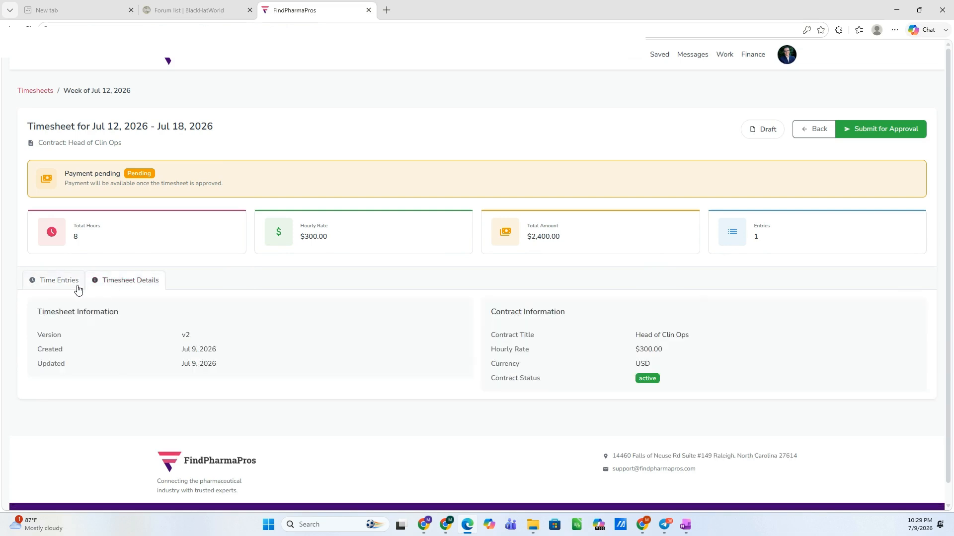
{"action": "left_click", "coordinate": [49, 284]}
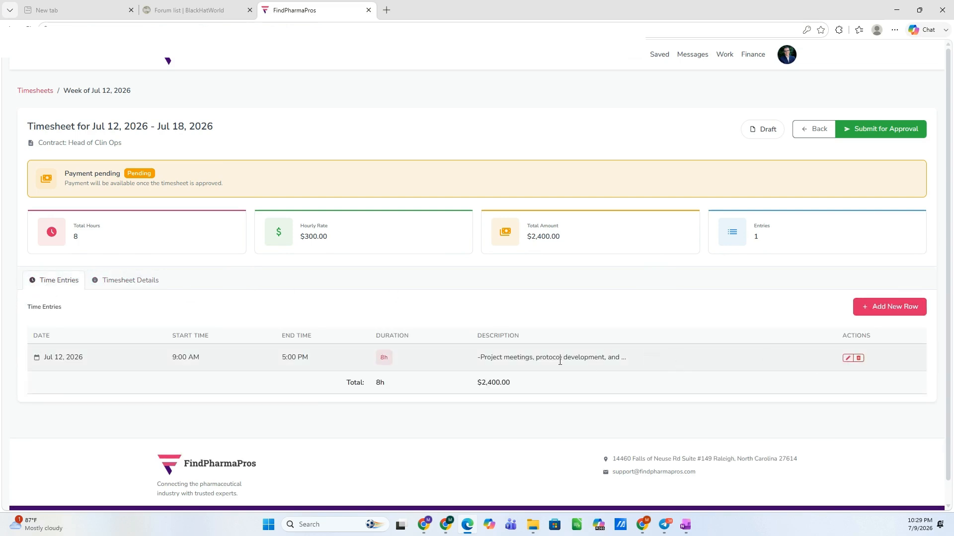
{"action": "left_click_drag", "start_coordinate": [548, 358], "coordinate": [630, 358]}
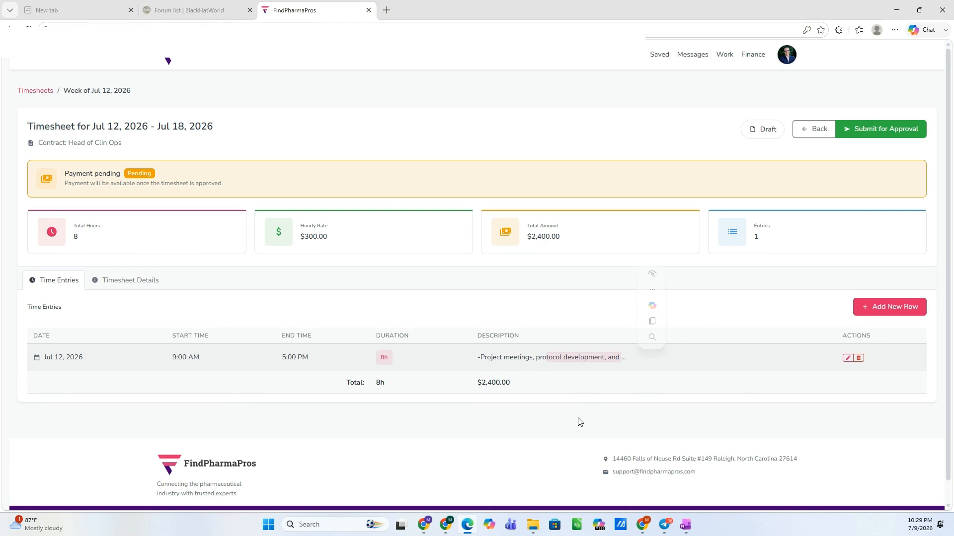
{"action": "left_click", "coordinate": [754, 386]}
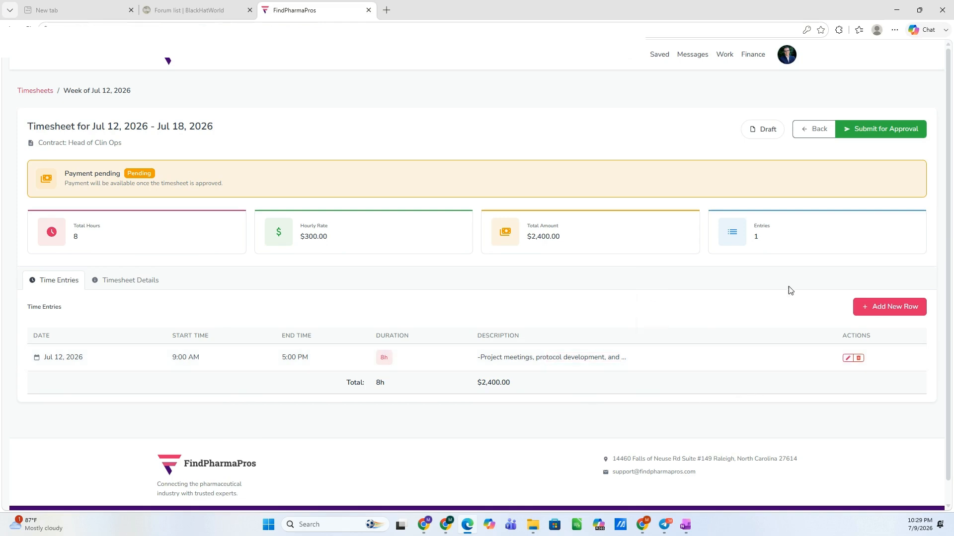
Submit the timesheet for approval, confirm the submission, and open the consultant's timesheets list
{"action": "left_click", "coordinate": [868, 130]}
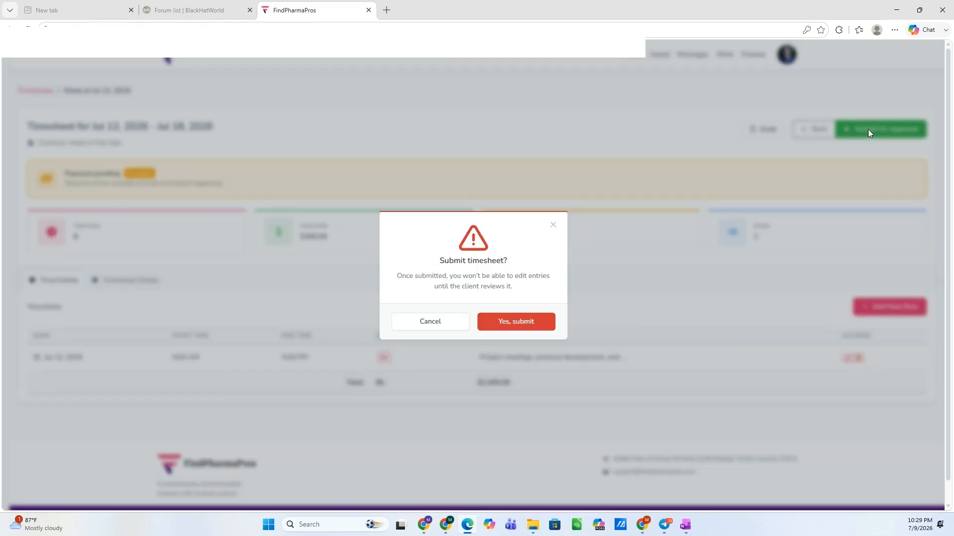
{"action": "left_click", "coordinate": [540, 323]}
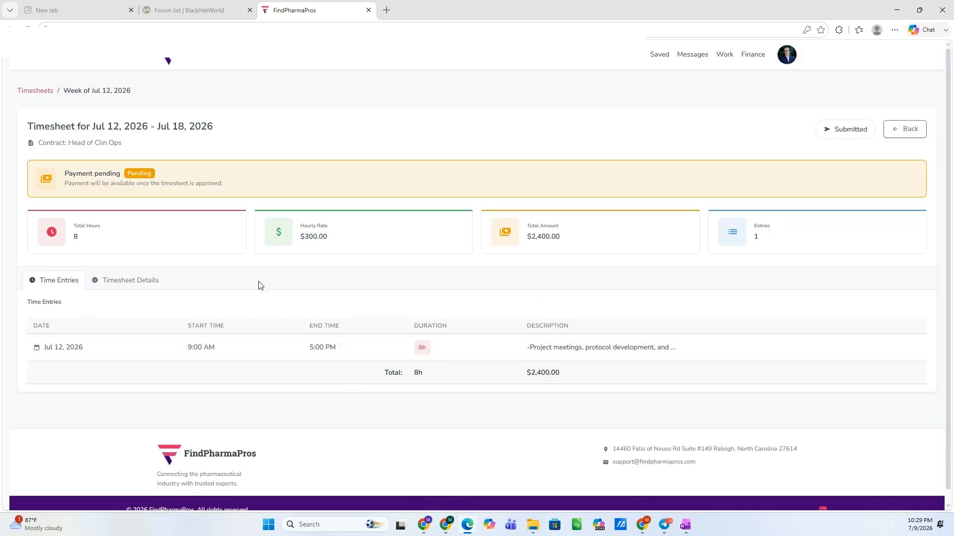
{"action": "left_click", "coordinate": [726, 56]}
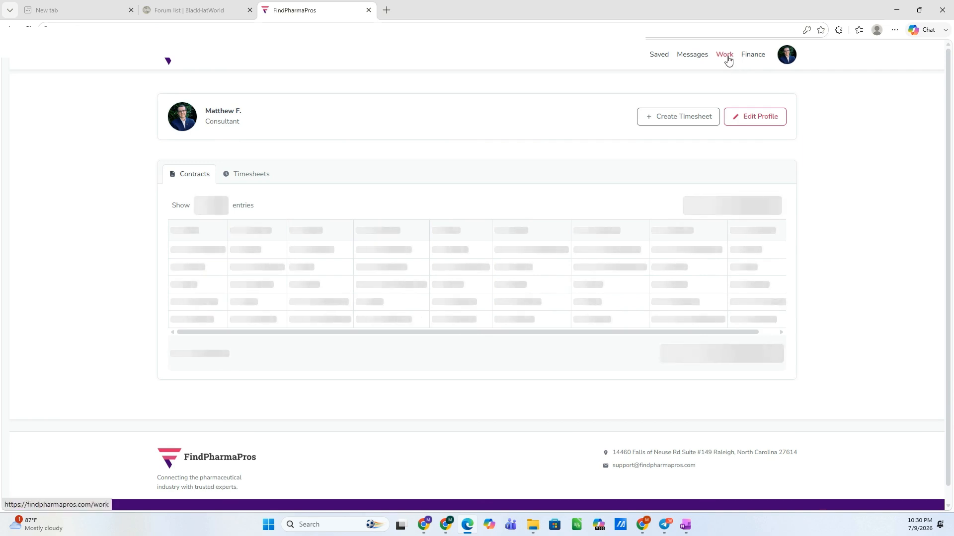
{"action": "left_click", "coordinate": [258, 176]}
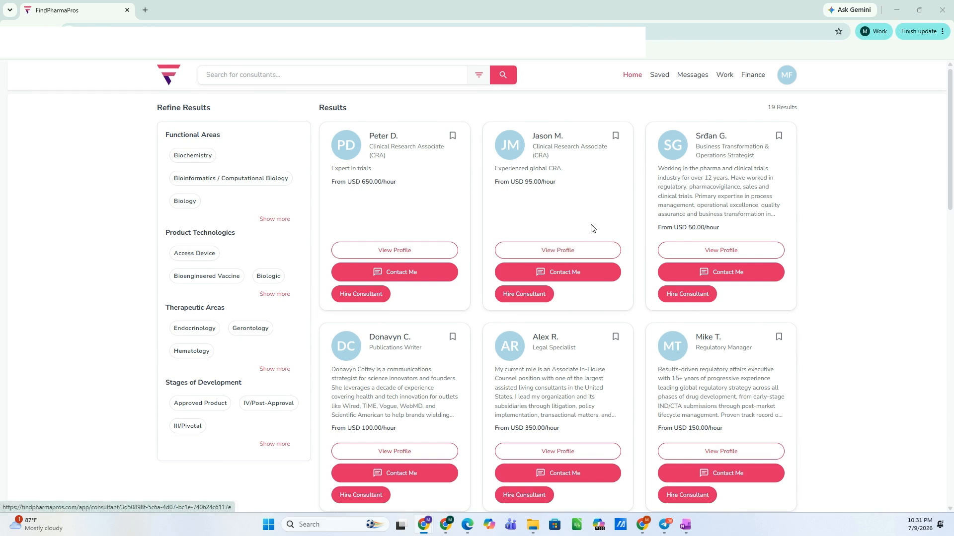
In the client account, open the work timesheets list and check the Head of Clin Ops timesheet's week, contract, consultant and amount
{"action": "left_click", "coordinate": [726, 77]}
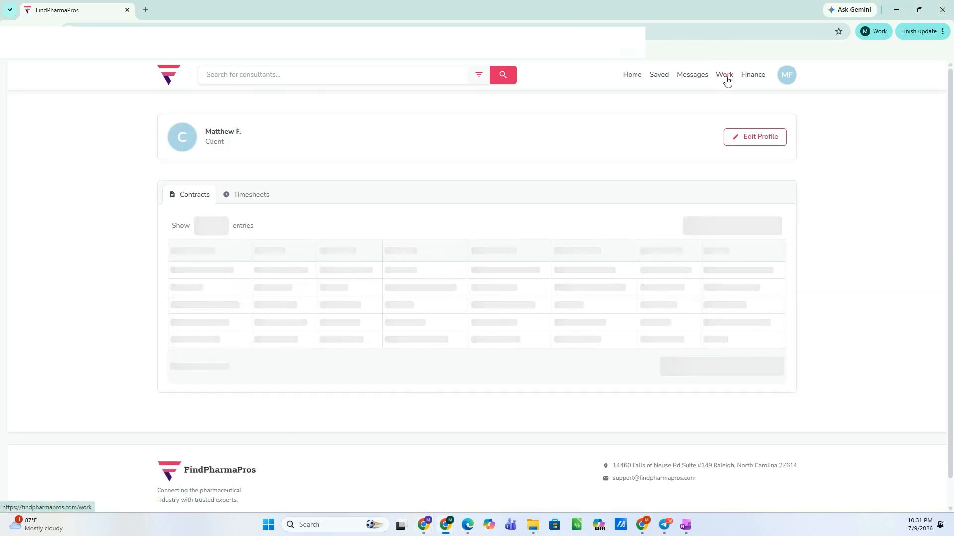
{"action": "left_click", "coordinate": [251, 204]}
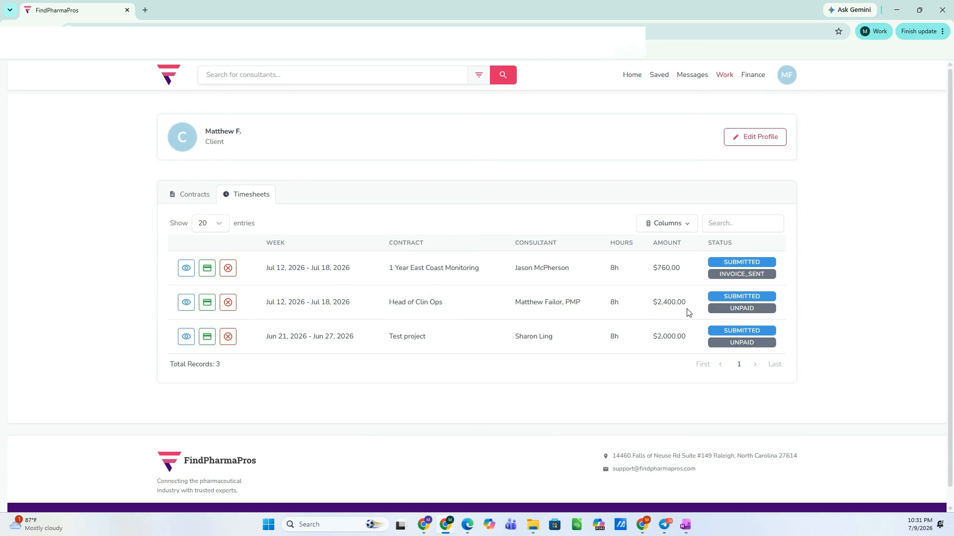
{"action": "left_click_drag", "start_coordinate": [687, 314], "coordinate": [632, 305]}
{"action": "left_click_drag", "start_coordinate": [367, 304], "coordinate": [274, 309]}
{"action": "left_click", "coordinate": [456, 307]}
{"action": "left_click_drag", "start_coordinate": [443, 305], "coordinate": [374, 310]}
{"action": "left_click_drag", "start_coordinate": [548, 300], "coordinate": [471, 300]}
Open the submitted Head of Clin Ops timesheet as the client and review its time entries and totals
{"action": "left_click", "coordinate": [192, 308]}
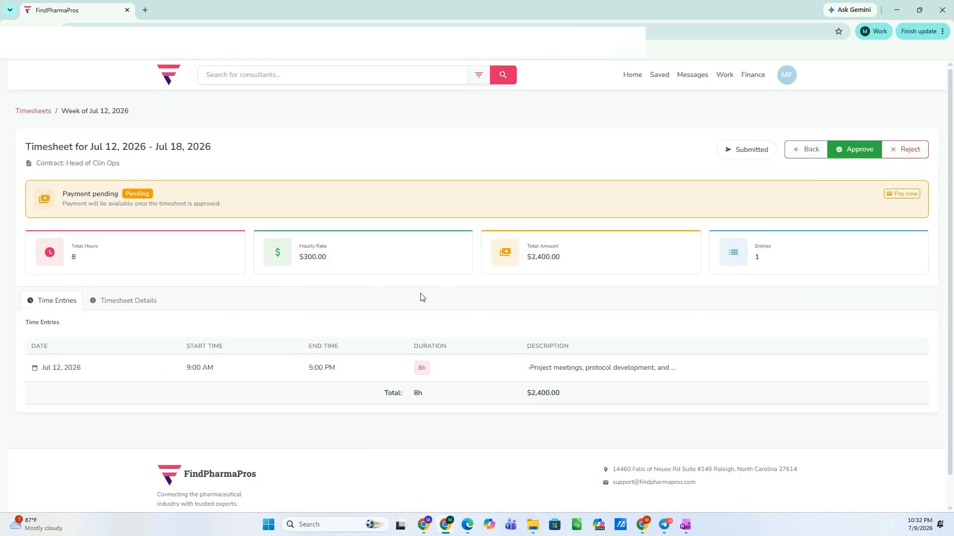
{"action": "scroll", "coordinate": [497, 318], "scroll_direction": "down", "scroll_amount": 1}
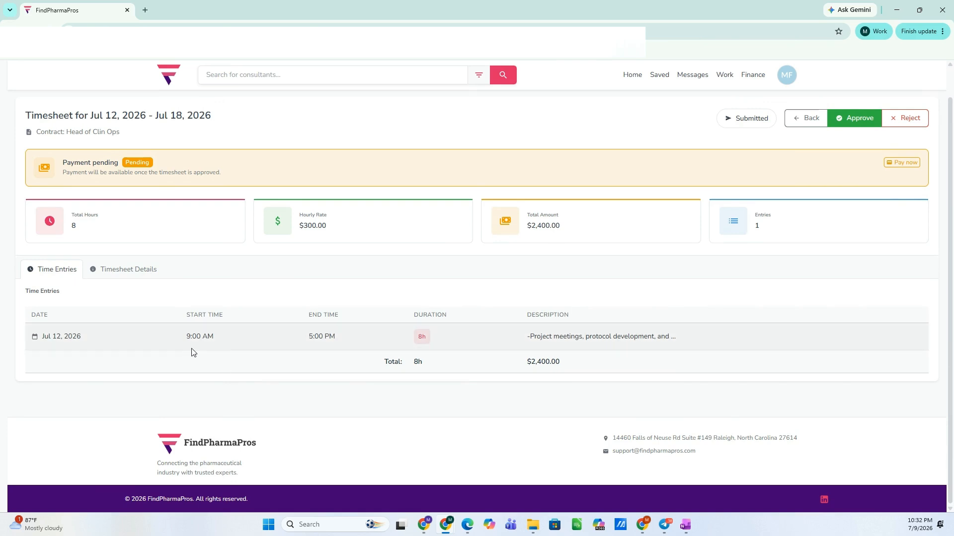
{"action": "scroll", "coordinate": [497, 298], "scroll_direction": "up", "scroll_amount": 1}
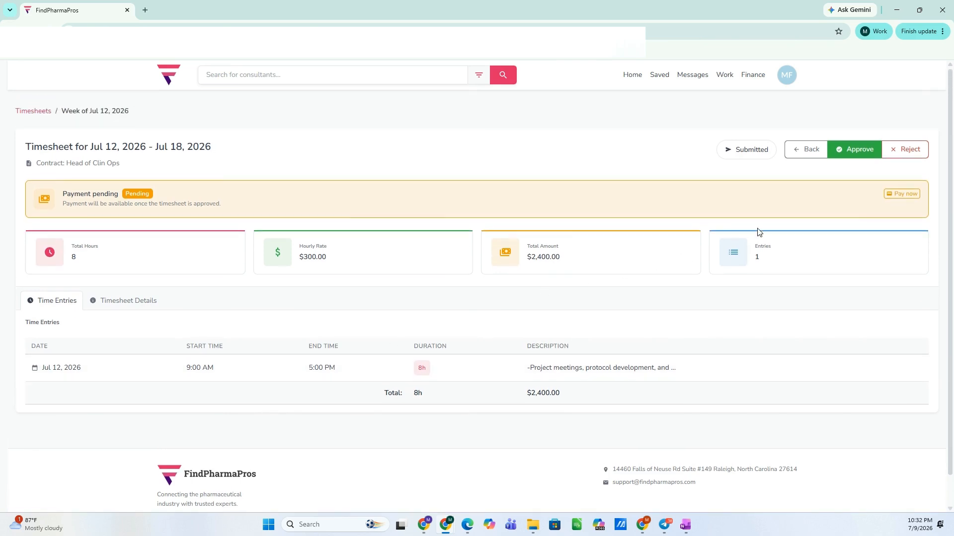
Approve the timesheet with the "Pay via invoice link" payment method and create the invoice link
{"action": "left_click", "coordinate": [855, 150]}
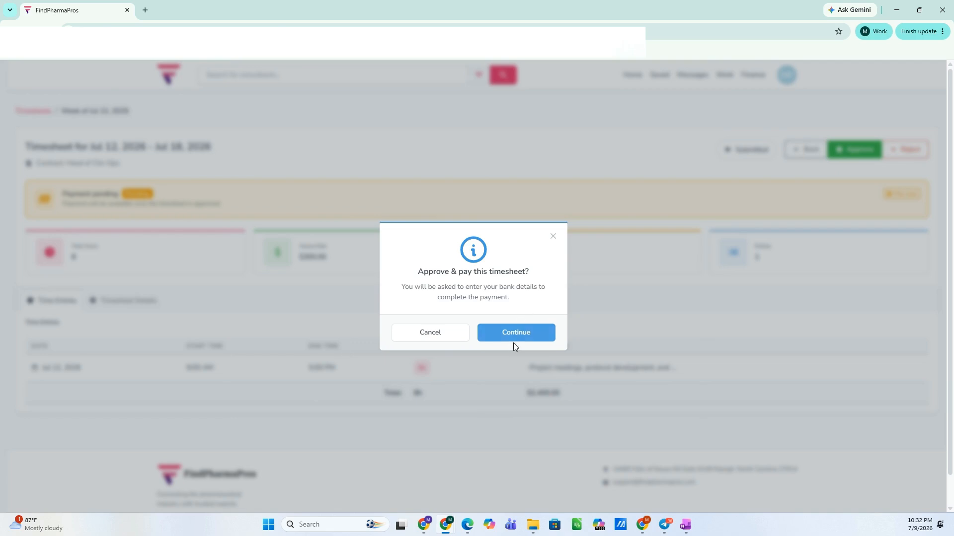
{"action": "left_click", "coordinate": [523, 333]}
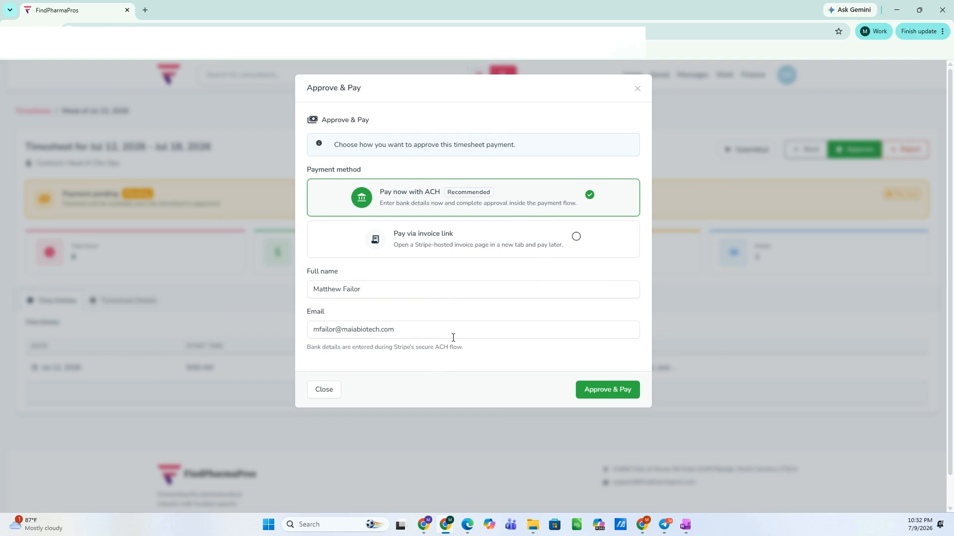
{"action": "left_click", "coordinate": [529, 242]}
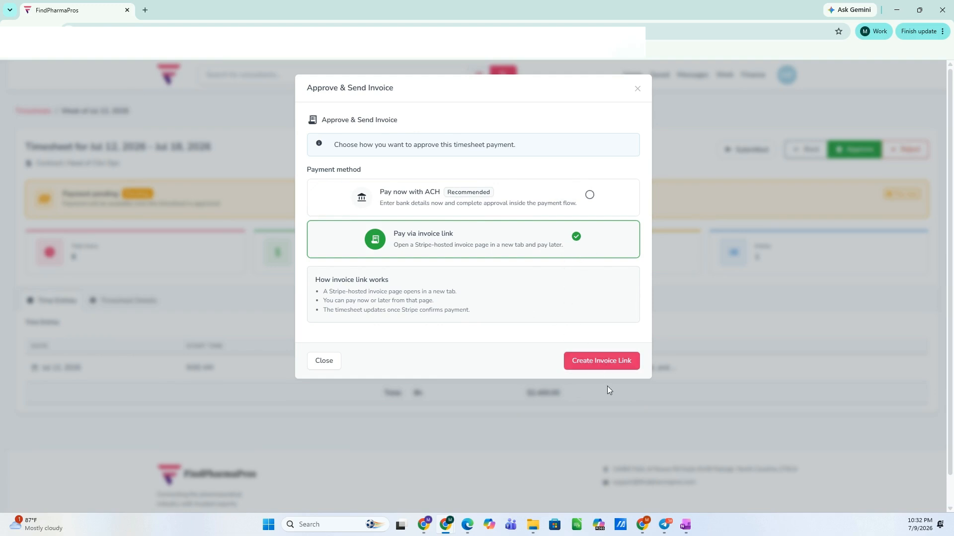
{"action": "left_click", "coordinate": [605, 367]}
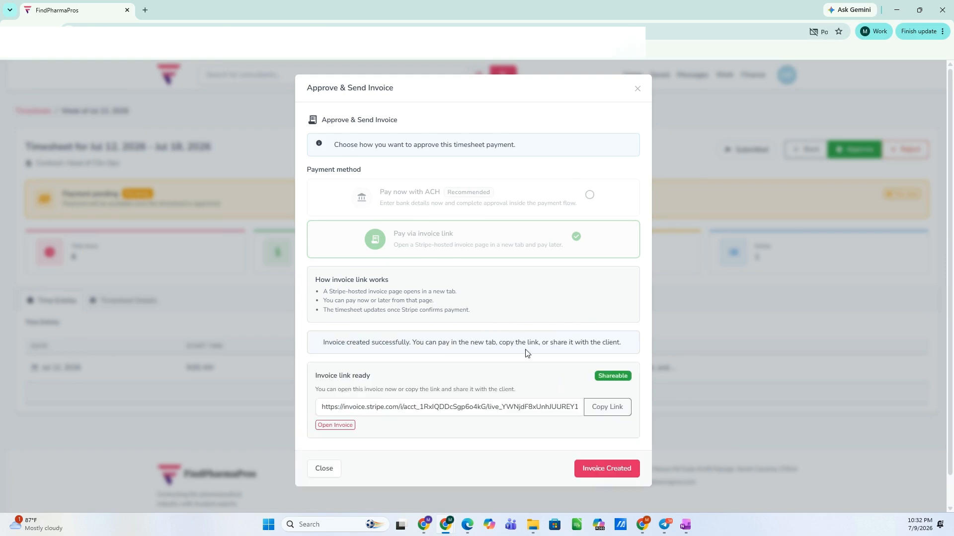
Copy the generated invoice link and open the Stripe invoice page in a new browser tab
{"action": "left_click", "coordinate": [612, 418]}
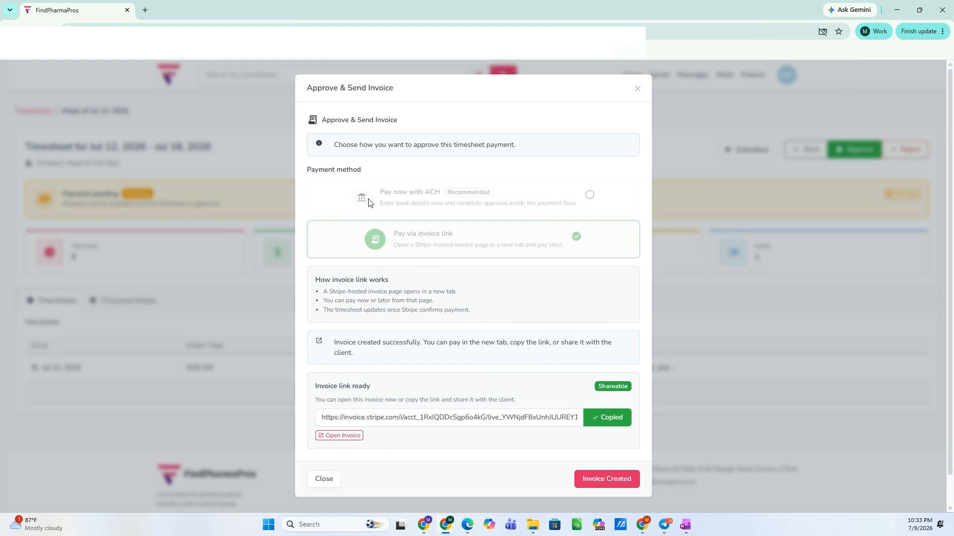
{"action": "left_click", "coordinate": [144, 11]}
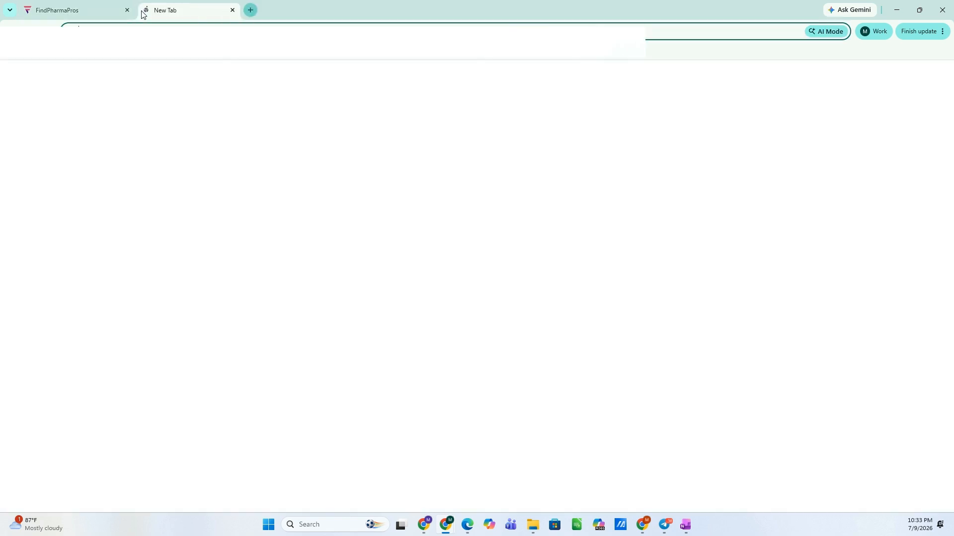
{"action": "key", "text": "ctrl+v"}
{"action": "key", "text": "Return"}
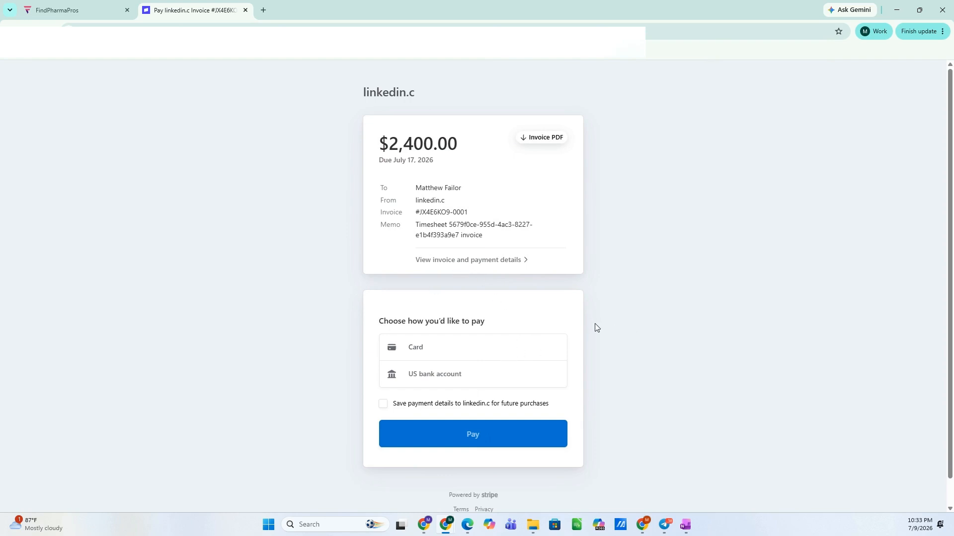
Look at the card payment fields, choose US bank account as the payment method, and clear its email field
{"action": "left_click", "coordinate": [478, 355]}
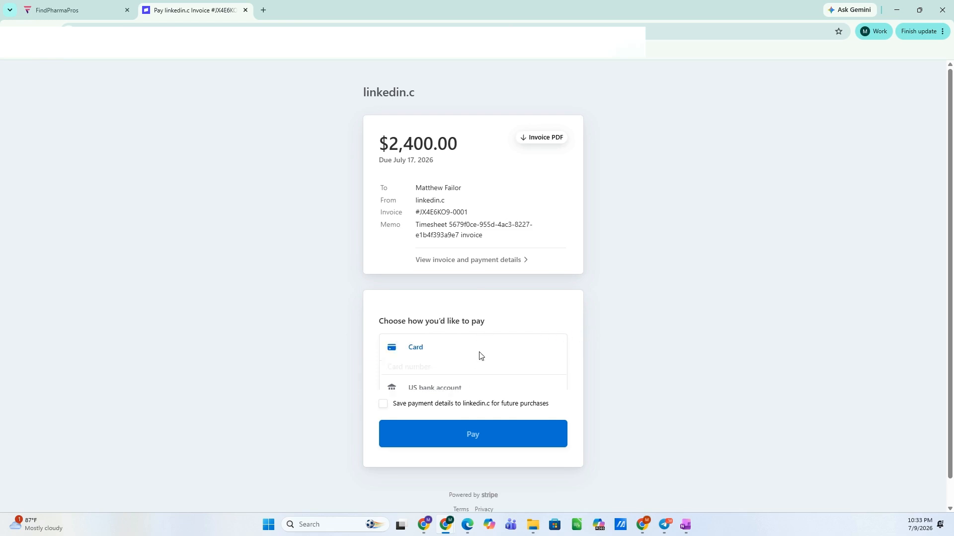
{"action": "scroll", "coordinate": [457, 375], "scroll_direction": "down", "scroll_amount": 2}
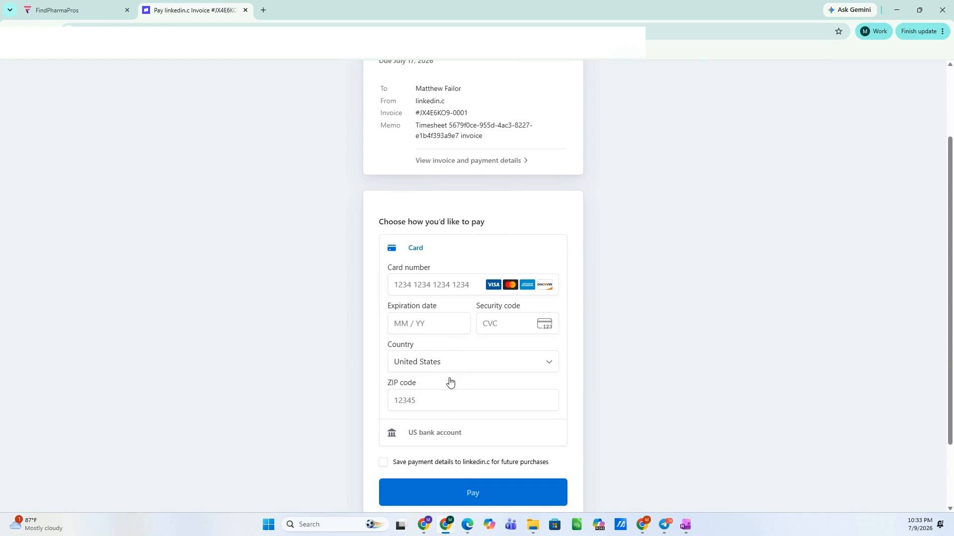
{"action": "left_click", "coordinate": [432, 432]}
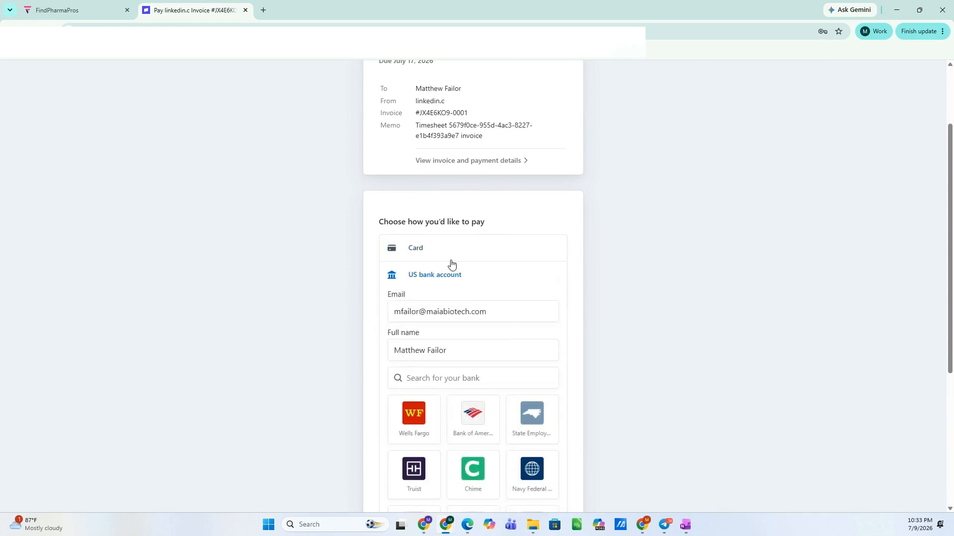
{"action": "scroll", "coordinate": [428, 285], "scroll_direction": "down", "scroll_amount": 4}
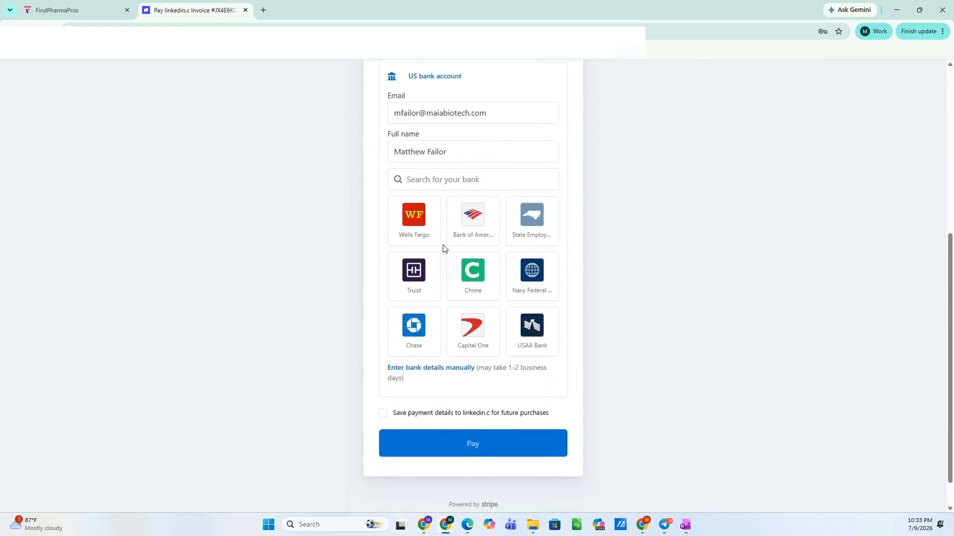
{"action": "scroll", "coordinate": [441, 248], "scroll_direction": "up", "scroll_amount": 5}
{"action": "left_click_drag", "start_coordinate": [486, 363], "coordinate": [368, 363]}
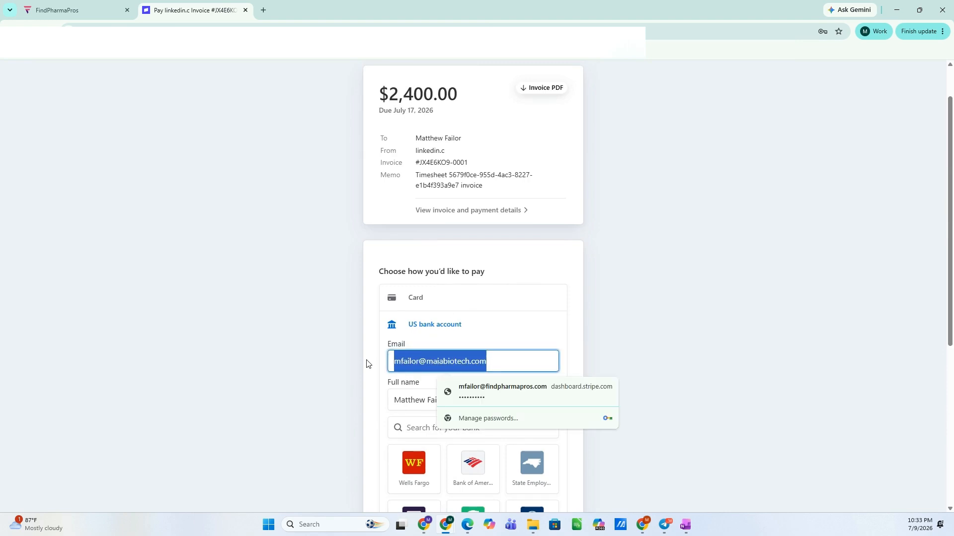
{"action": "key", "text": "BackSpace"}
Examine the manual bank details form for the US bank account, close it without entering details, and look over the invoice page
{"action": "scroll", "coordinate": [445, 378], "scroll_direction": "down", "scroll_amount": 3}
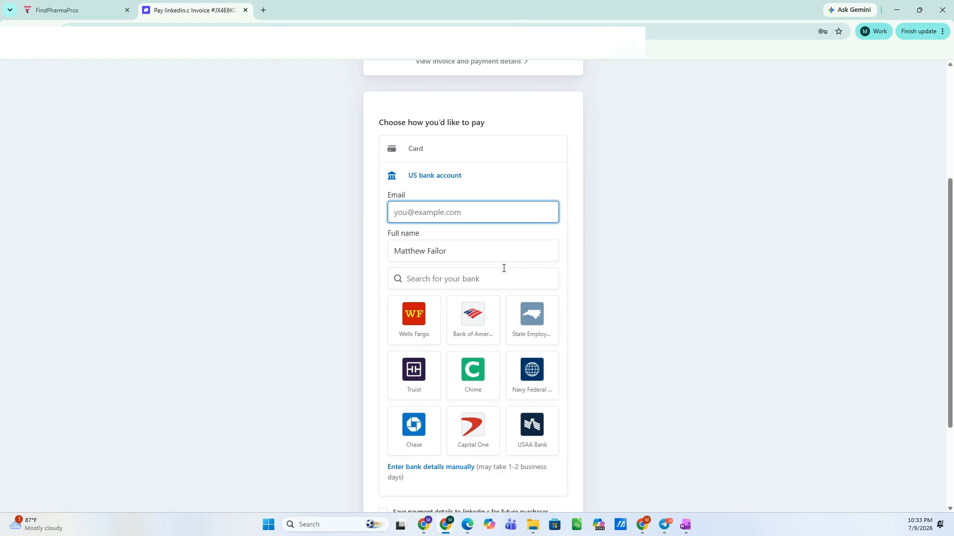
{"action": "scroll", "coordinate": [503, 268], "scroll_direction": "down", "scroll_amount": 2}
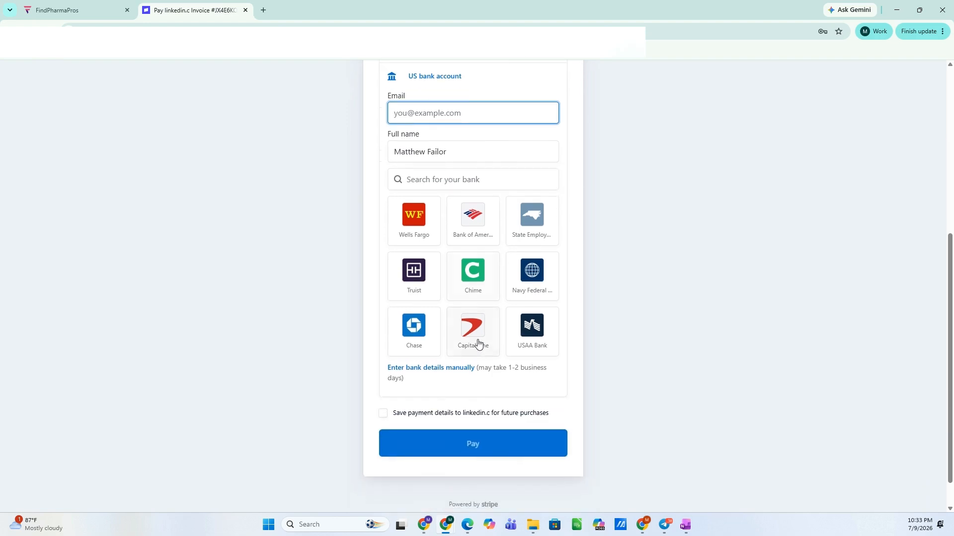
{"action": "left_click", "coordinate": [455, 369]}
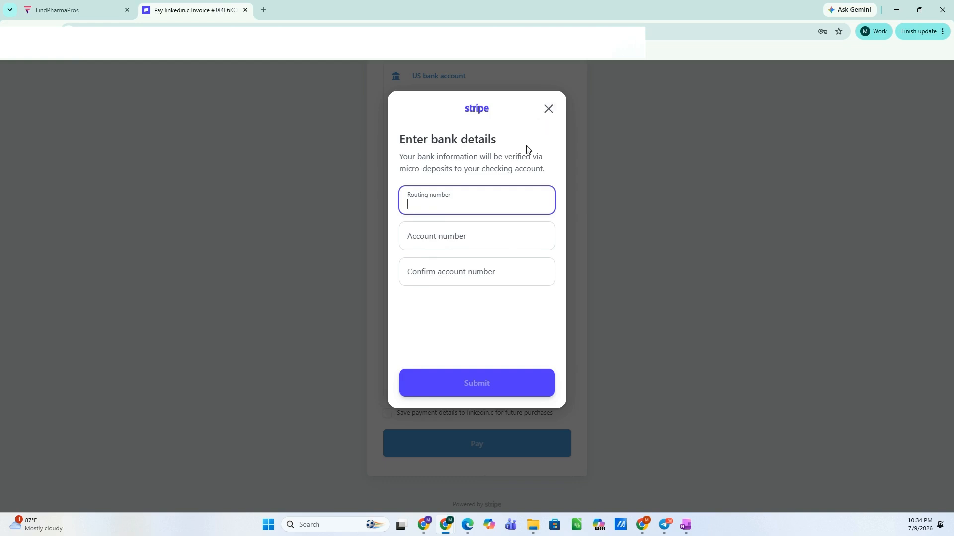
{"action": "left_click", "coordinate": [548, 109]}
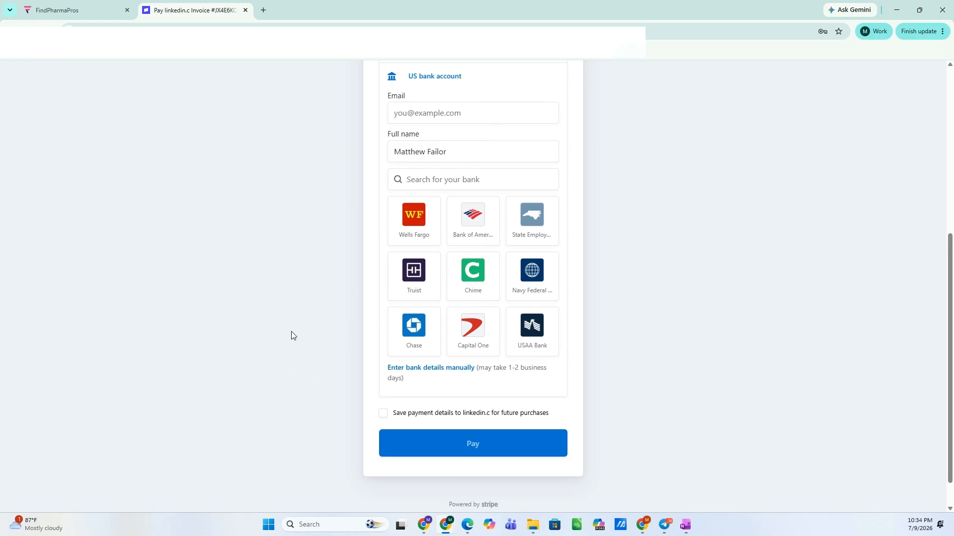
{"action": "scroll", "coordinate": [282, 328], "scroll_direction": "up", "scroll_amount": 6}
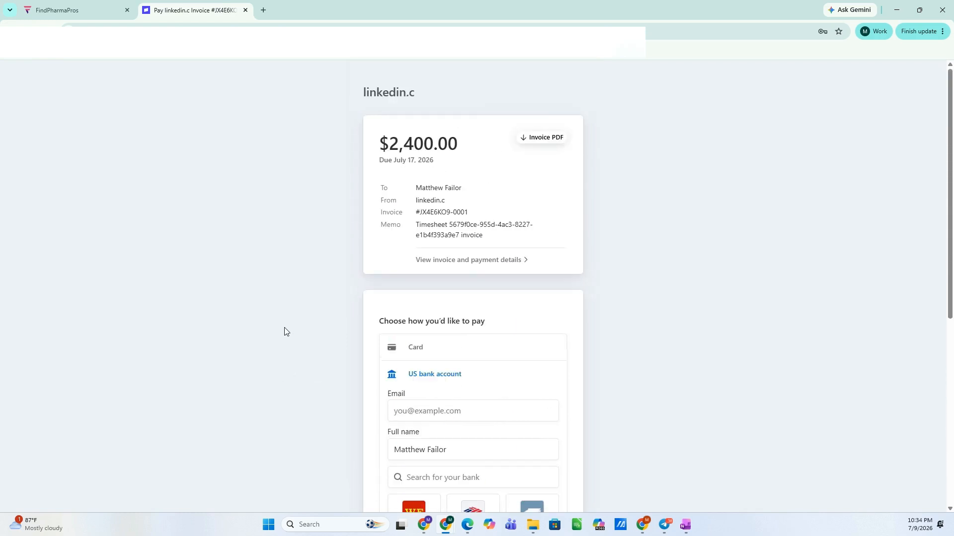
{"action": "scroll", "coordinate": [285, 331], "scroll_direction": "down", "scroll_amount": 6}
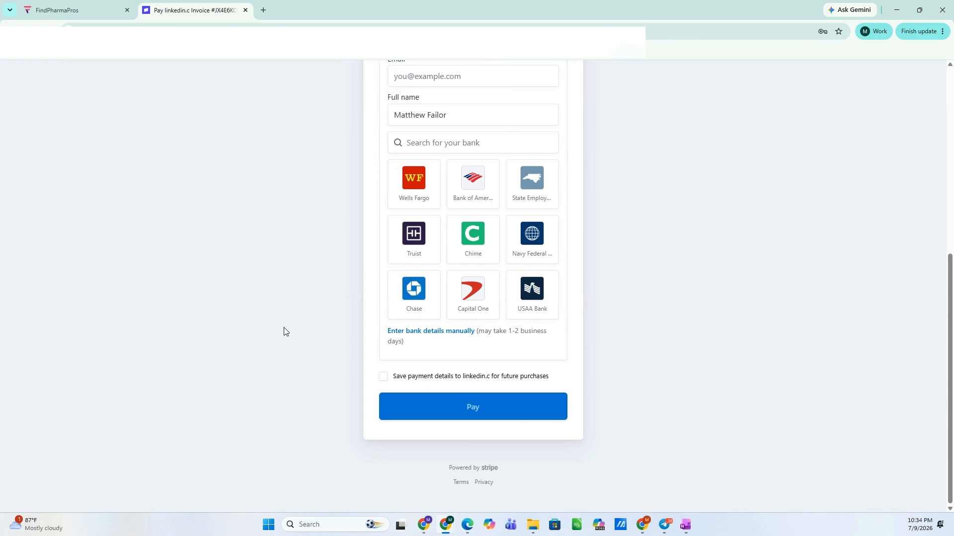